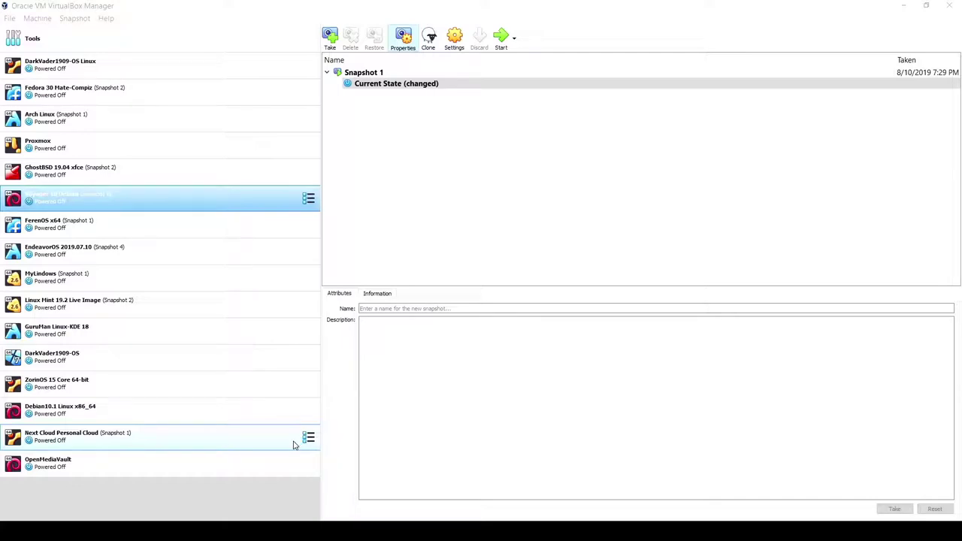
Create a new machine named 'Sabayon Xfce Linux' with 2048 MB of memory.
left_click(39, 18)
left_click(51, 33)
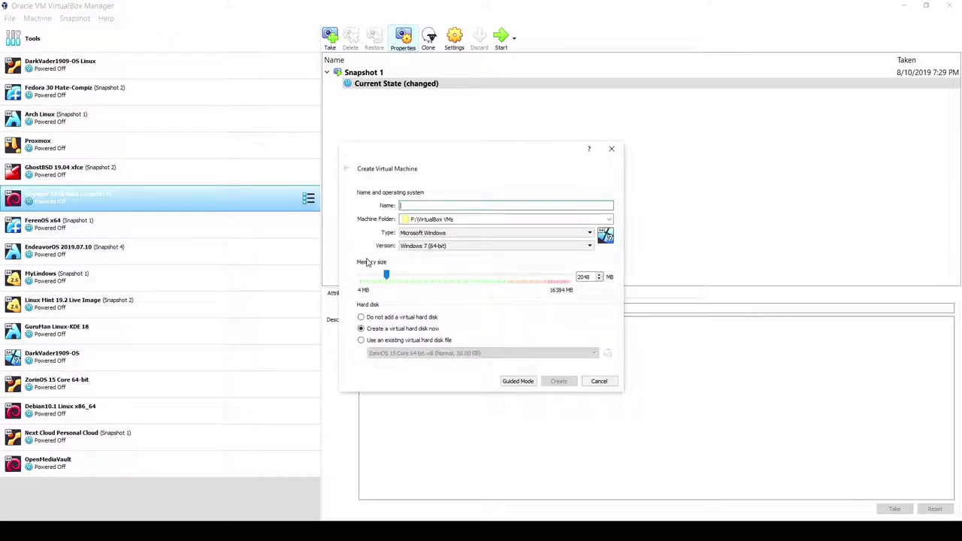
type("Sabayon ")
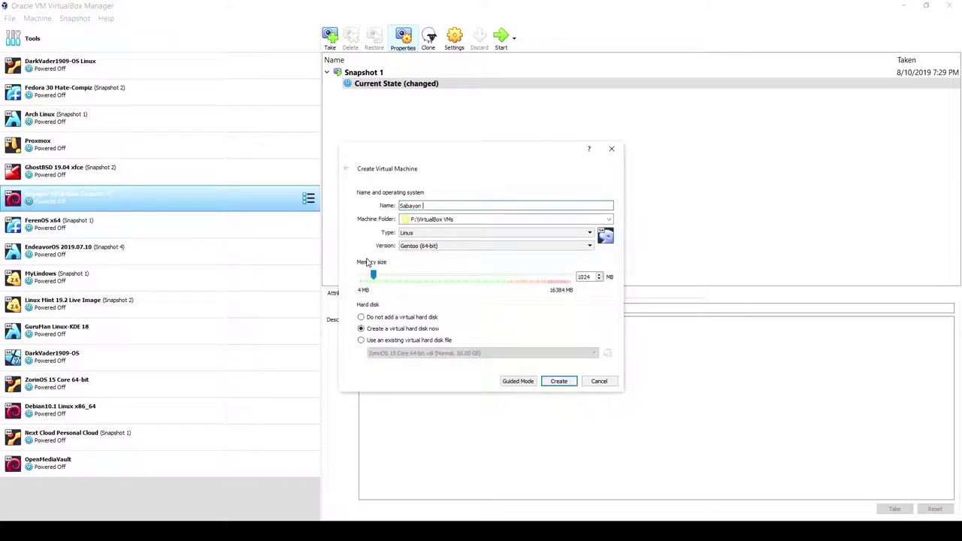
type("Xfce Linux")
double_click(591, 276)
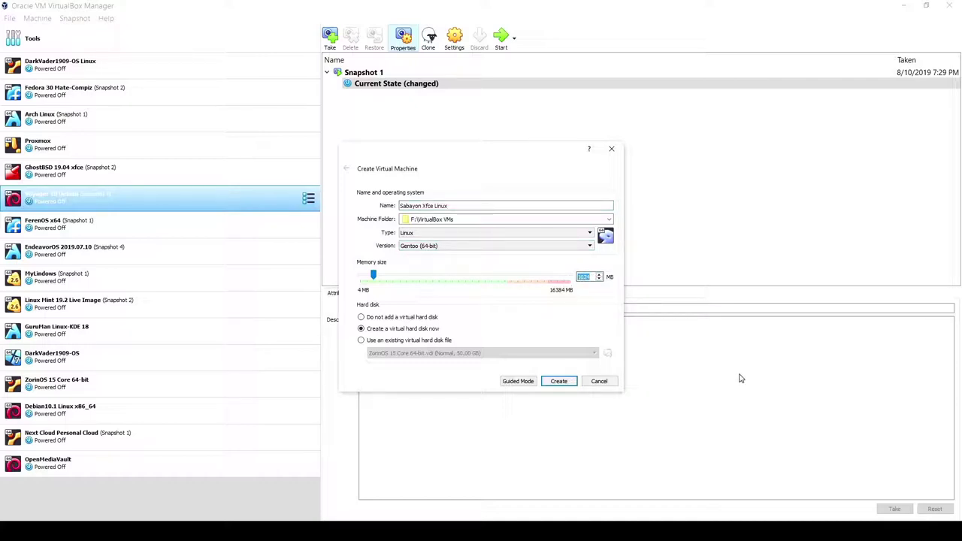
type("2048")
left_click(559, 381)
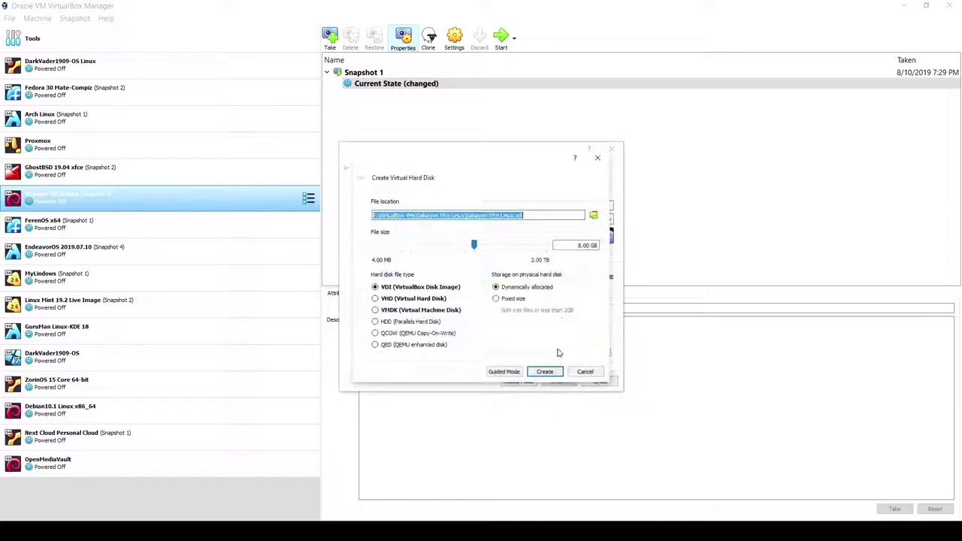
Create a 32 GB dynamically allocated VDI hard disk for it.
left_click(581, 245)
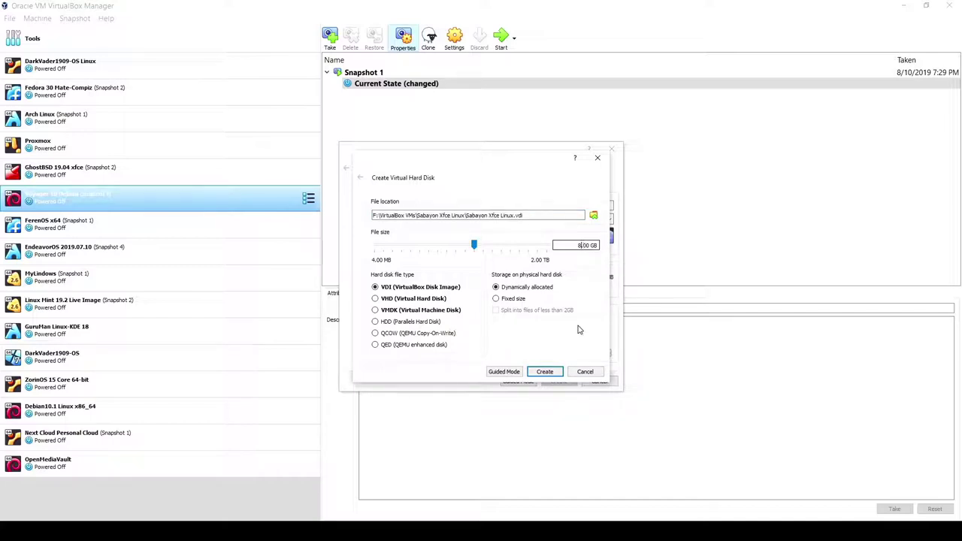
key("BackSpace")
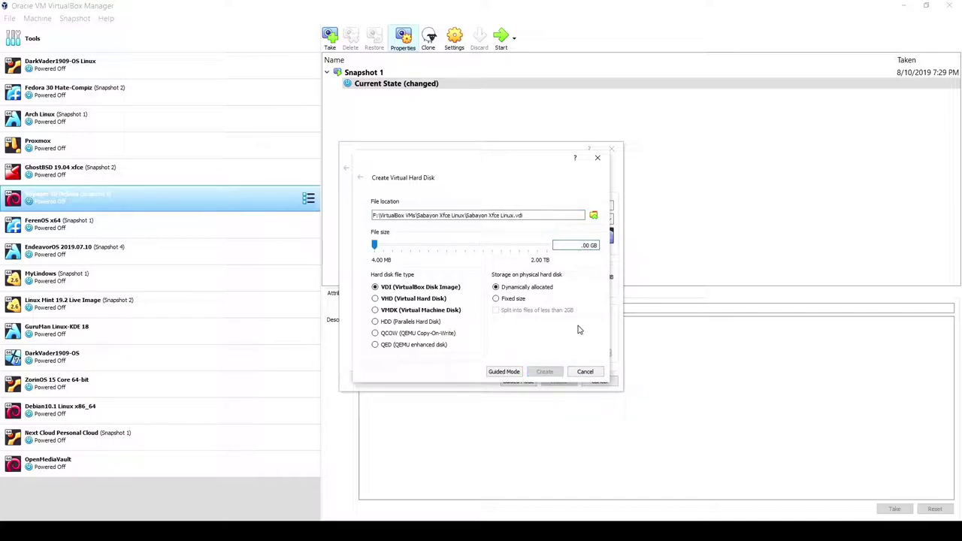
type("32")
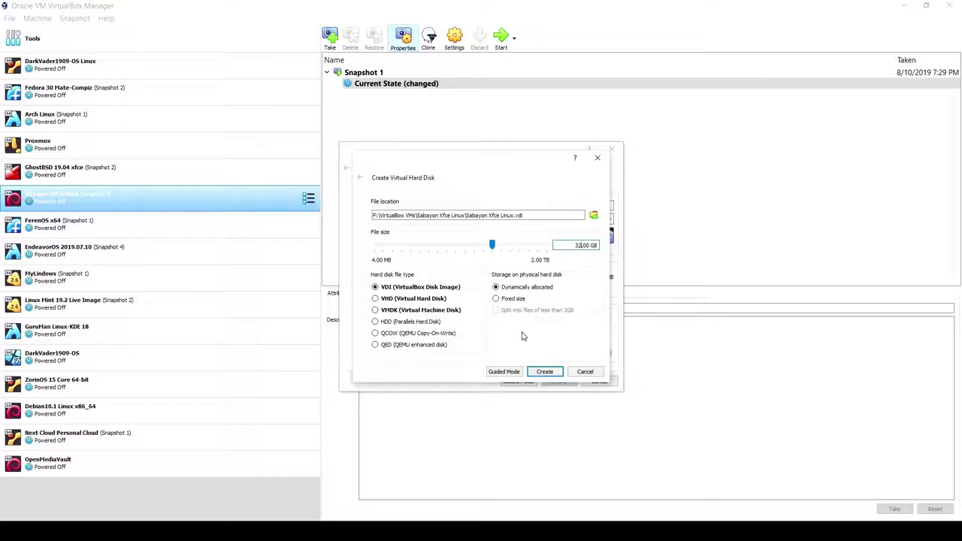
left_click(551, 374)
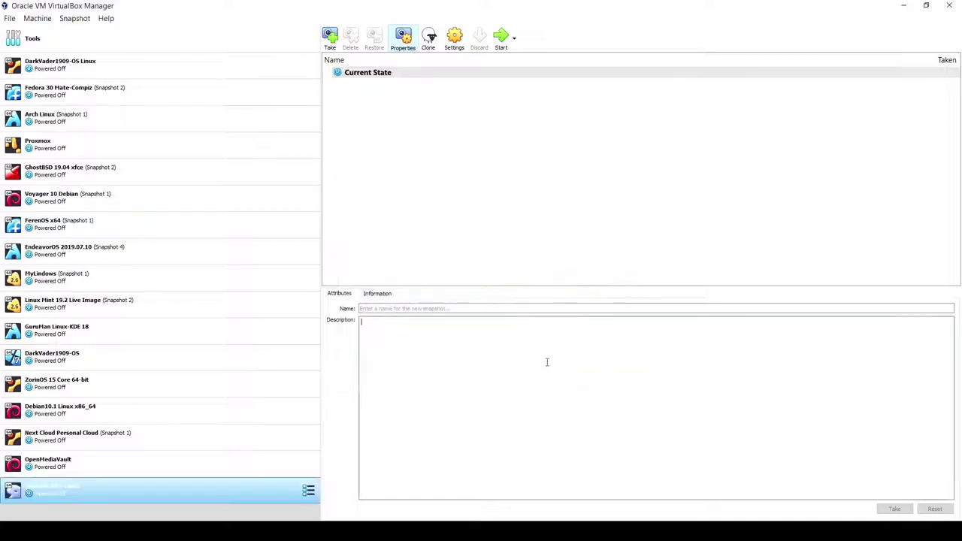
In System settings, remove Floppy from the boot order and move Hard Disk ahead of Optical.
left_click(454, 36)
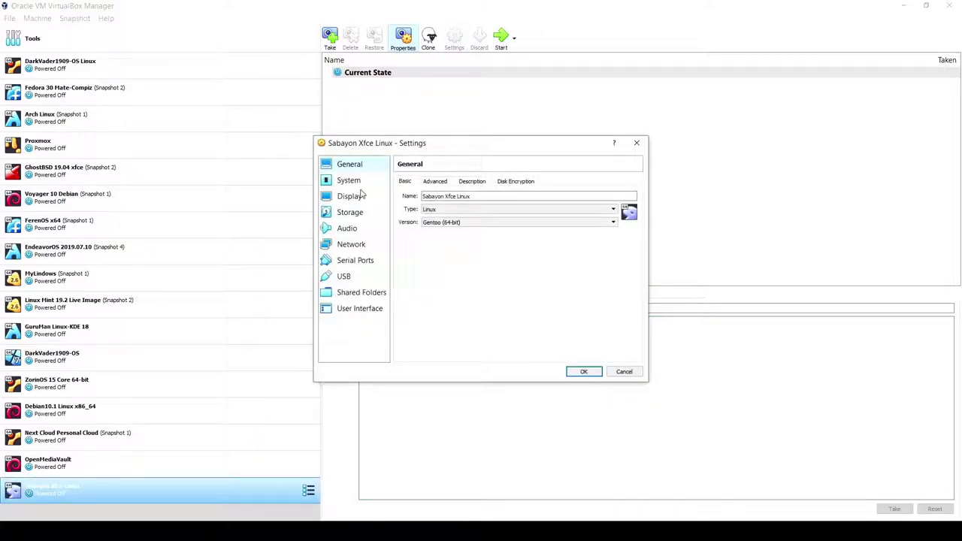
left_click(356, 186)
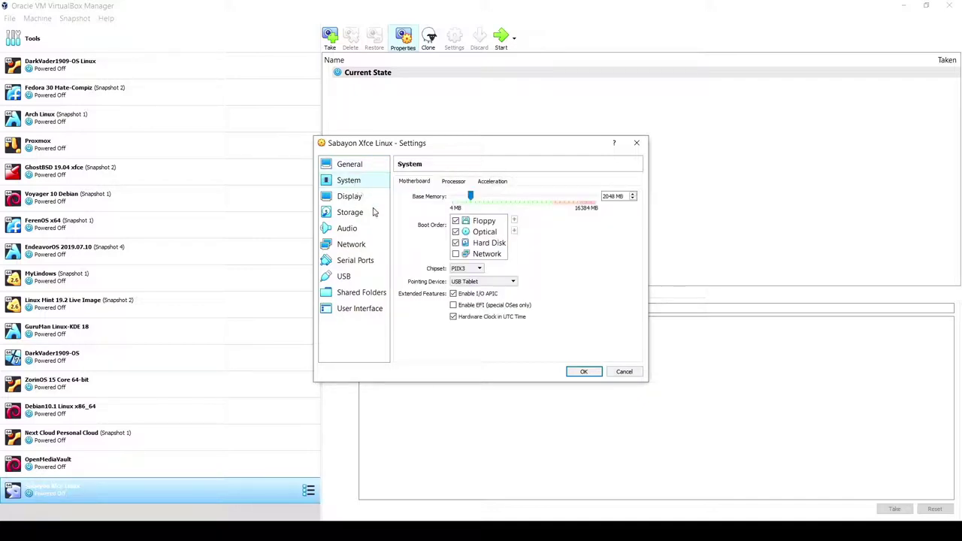
left_click(456, 221)
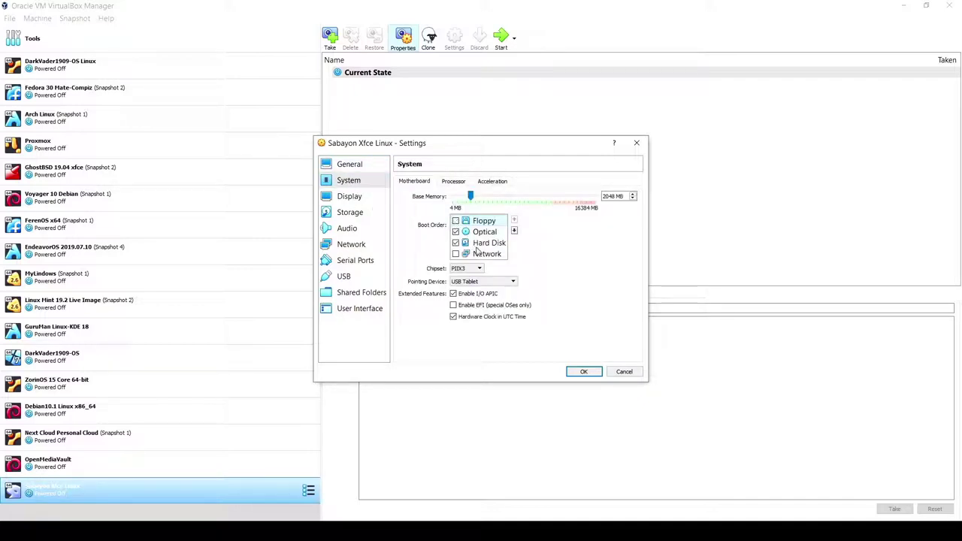
left_click(481, 245)
left_click(515, 221)
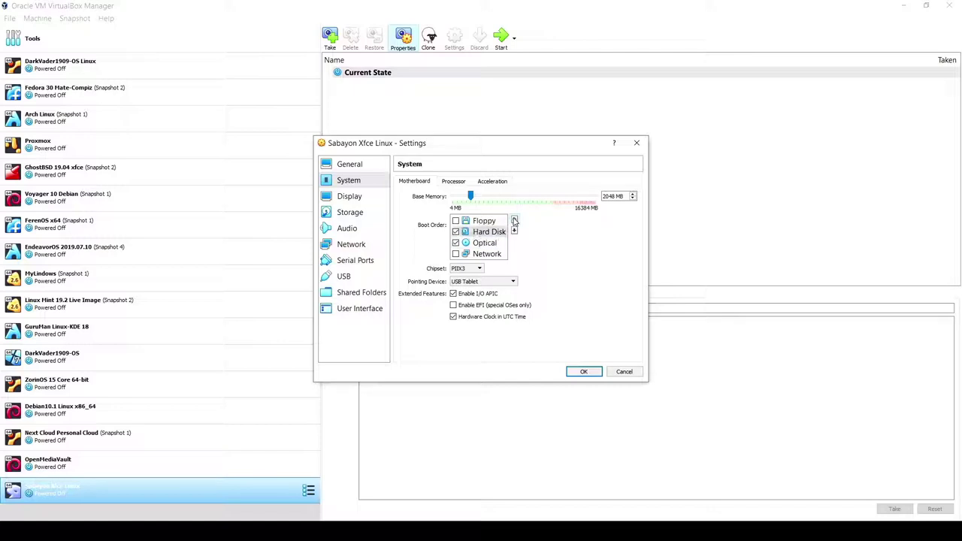
Set 128 MB video memory and the VBoxVGA controller, then select the empty optical drive in Storage.
left_click(357, 198)
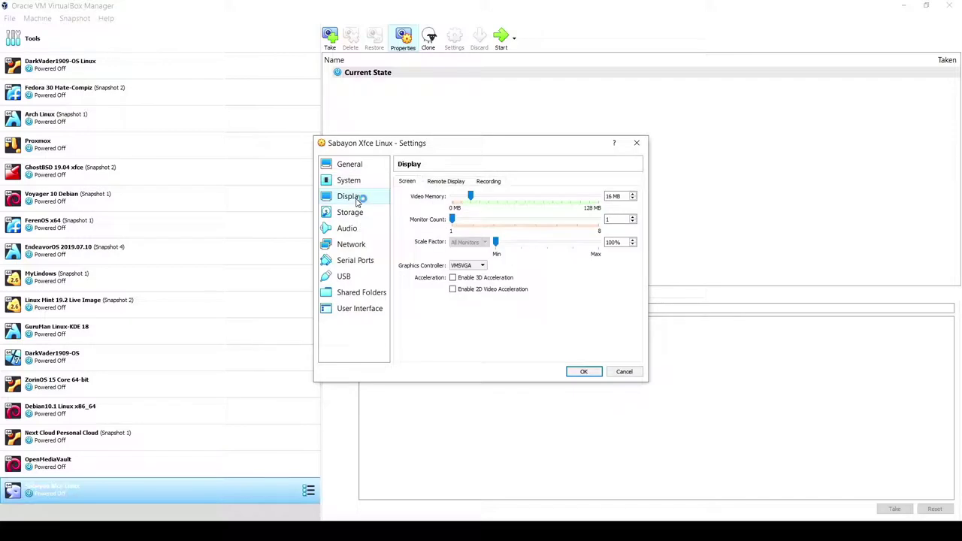
left_click_drag(472, 195, 600, 197)
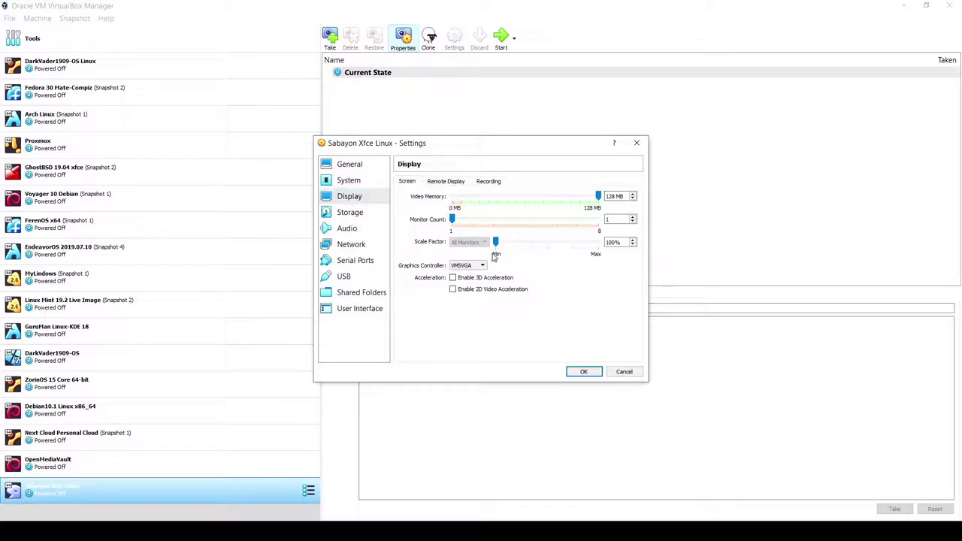
left_click(483, 267)
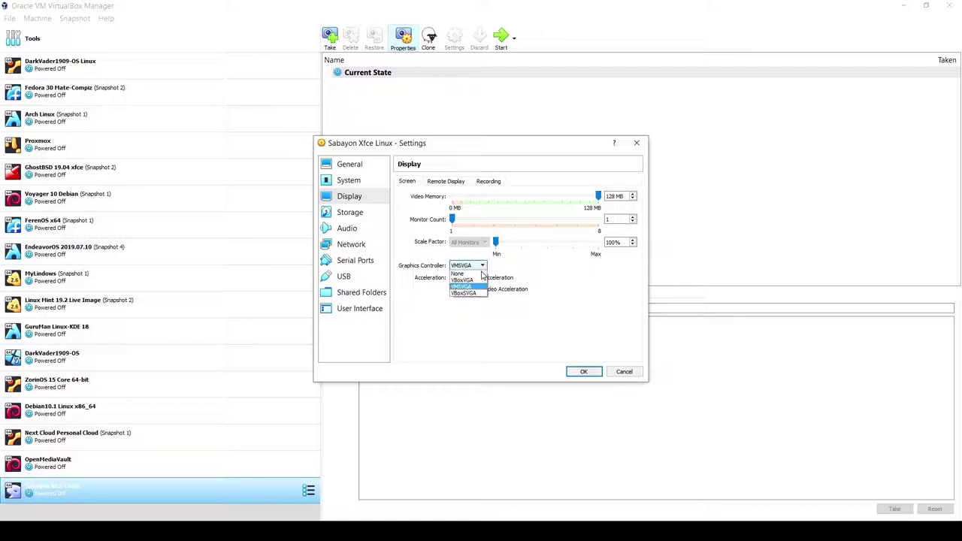
left_click(476, 281)
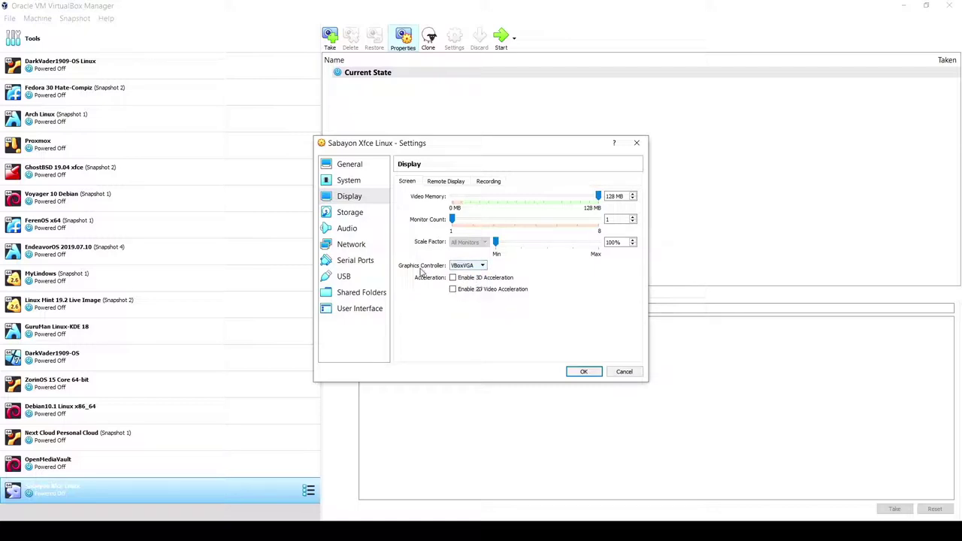
left_click(378, 214)
left_click(413, 208)
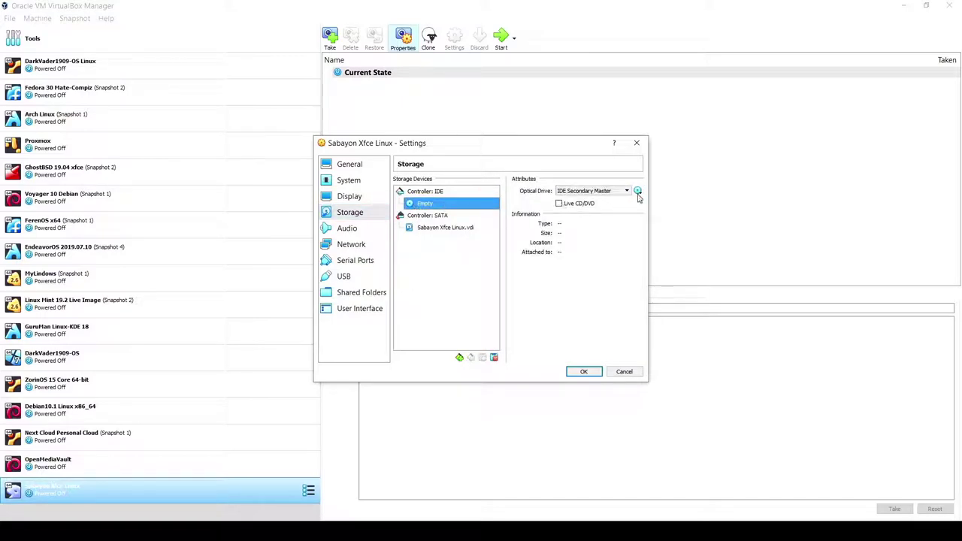
Load Sabayon_Linux_19.03_amd64_Xfce.iso into the empty optical drive.
left_click(637, 192)
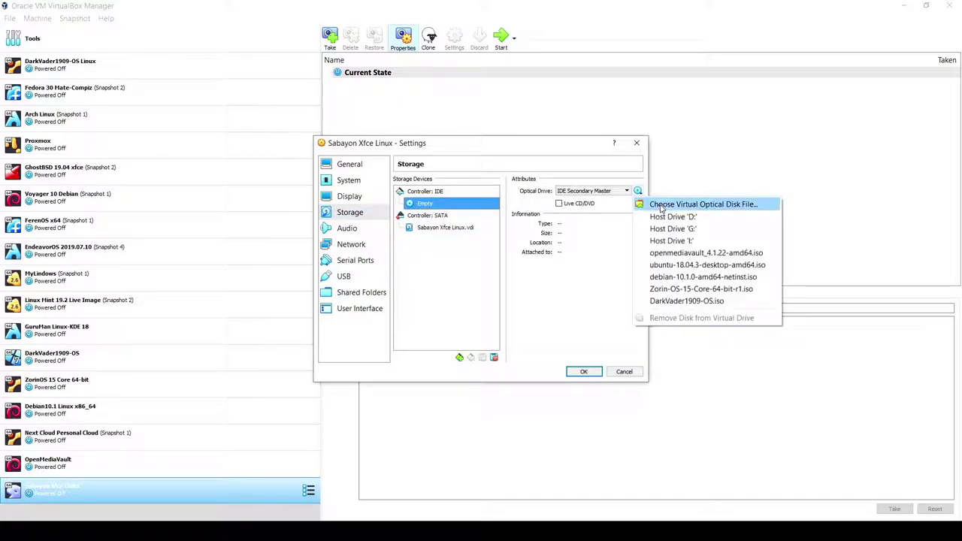
left_click(658, 204)
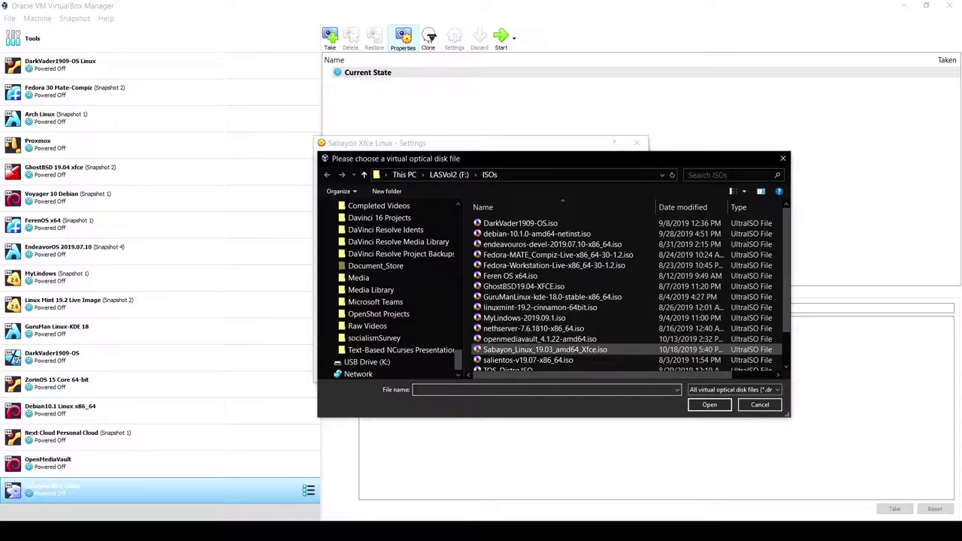
left_click(515, 351)
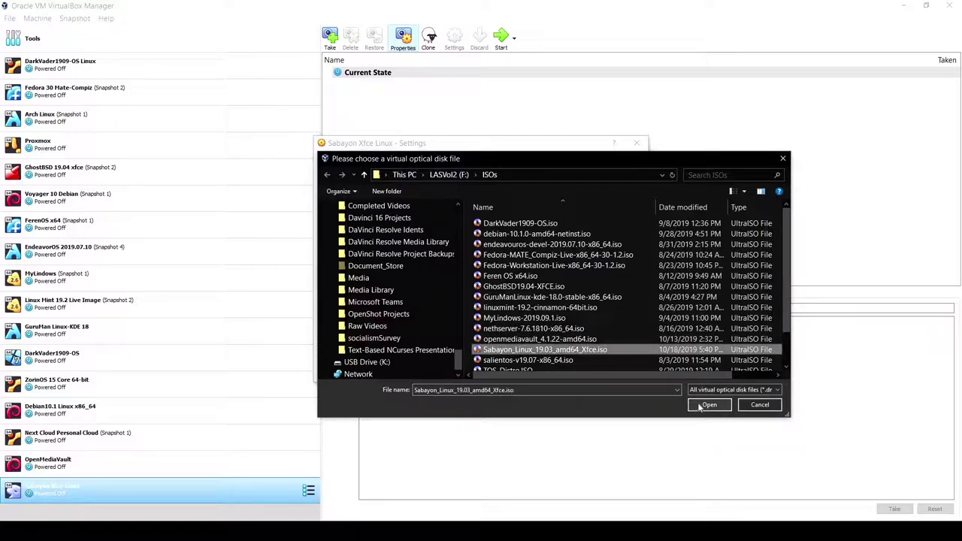
left_click(707, 405)
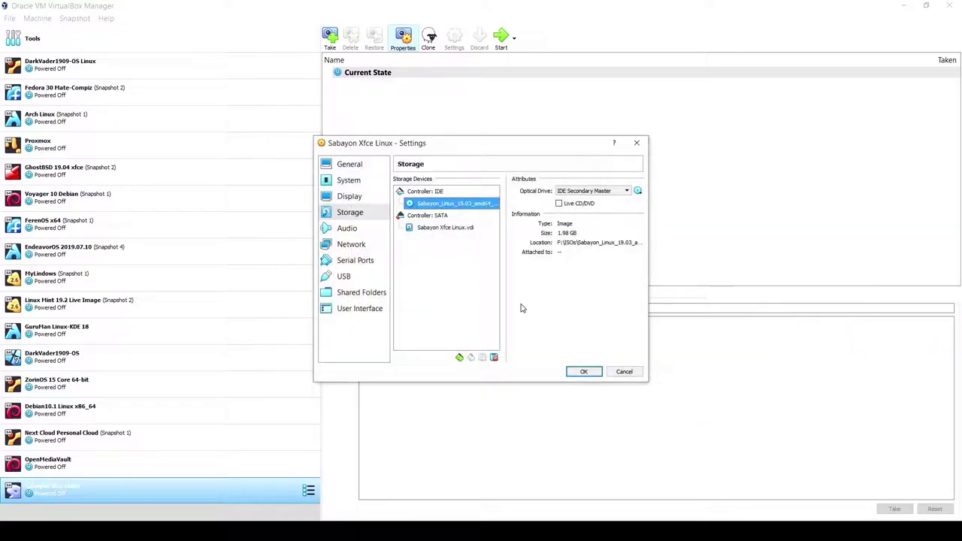
Attach the network adapter as Bridged Adapter and switch USB to a 3.0 (xHCI) controller.
left_click(349, 230)
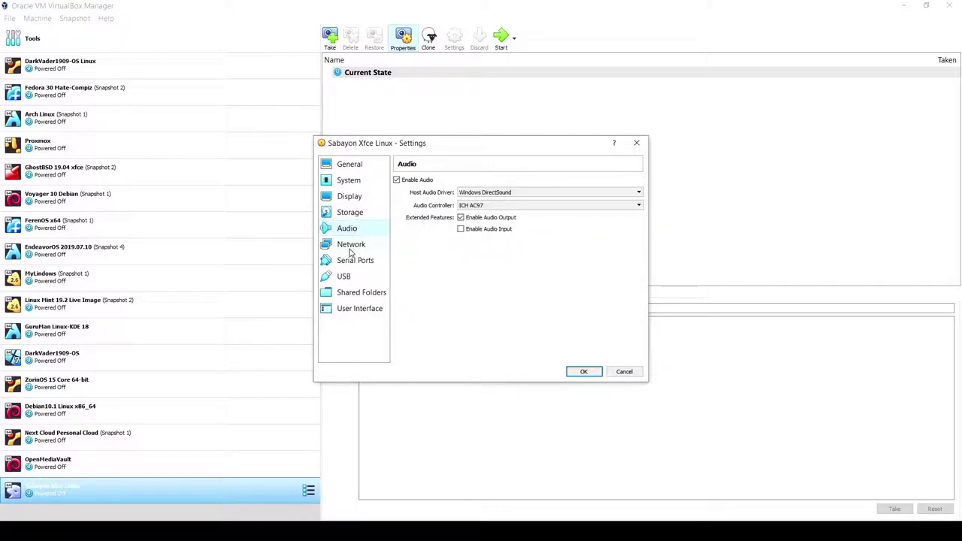
left_click(353, 248)
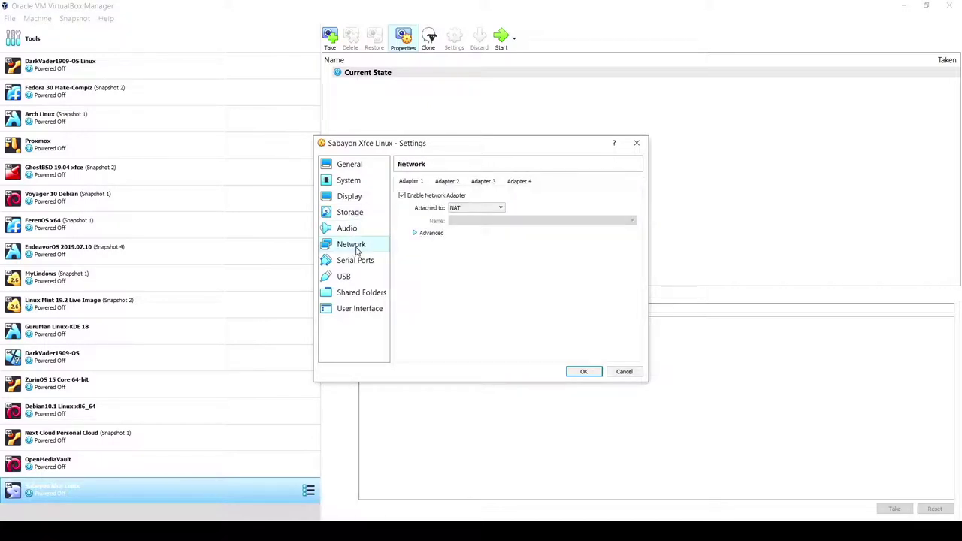
left_click(500, 209)
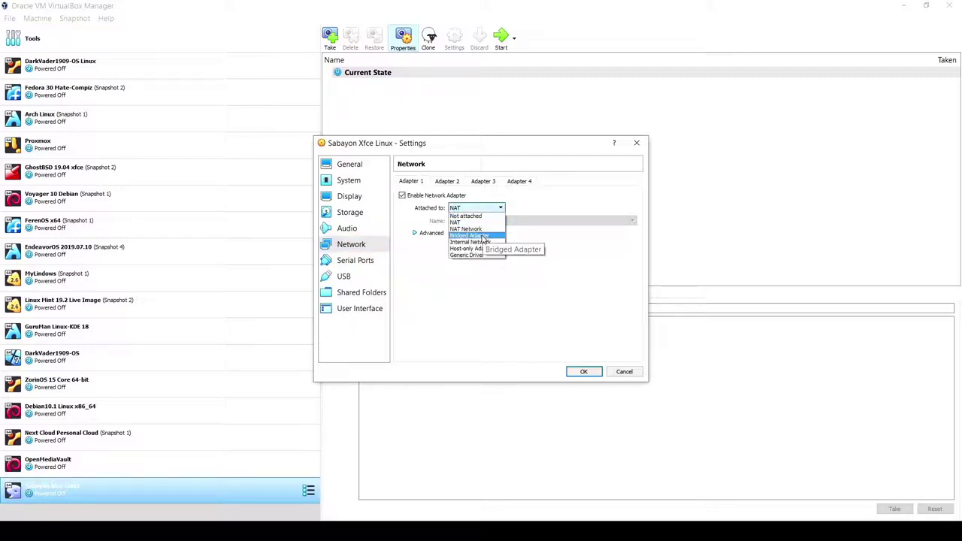
left_click(481, 236)
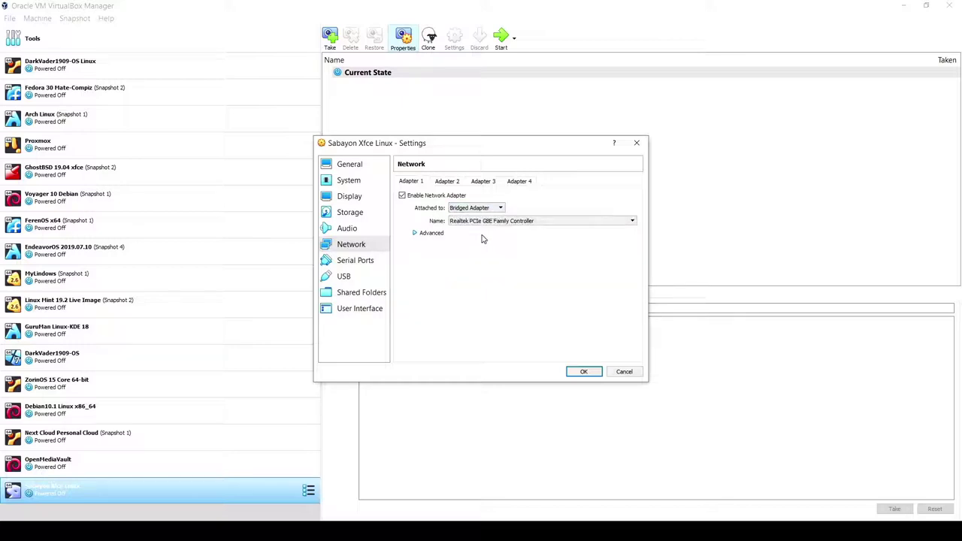
left_click(366, 282)
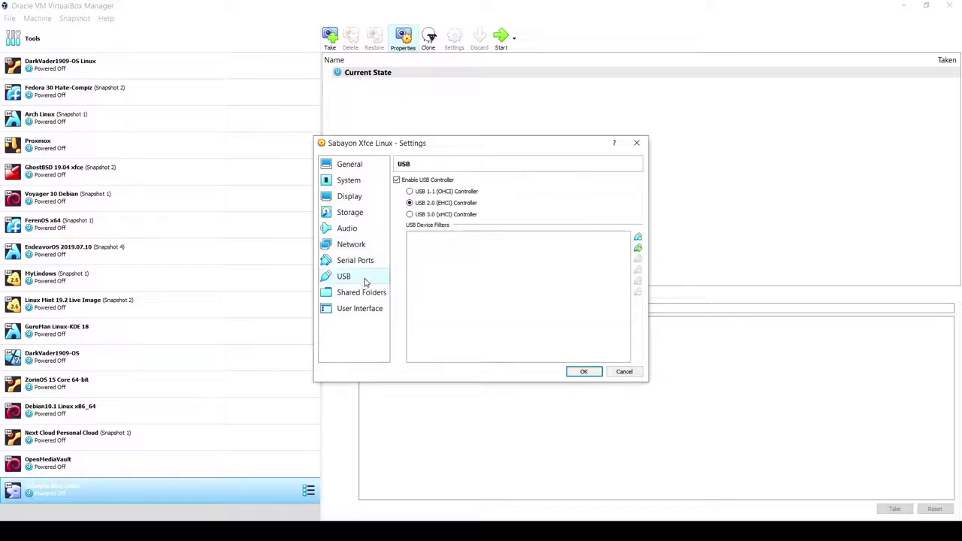
left_click(409, 215)
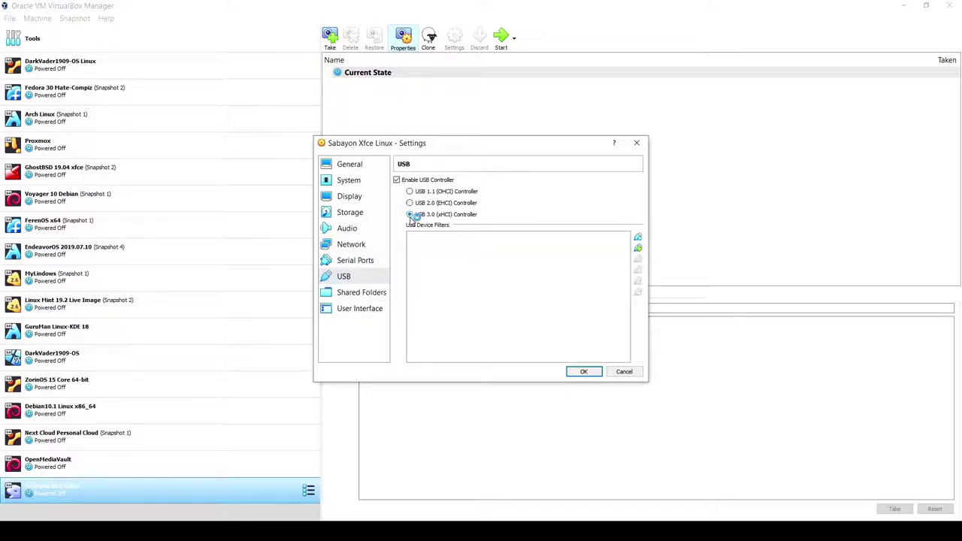
Rename the machine to 'Sabayon Xfce 19.3 Linux' and save the settings.
left_click(350, 181)
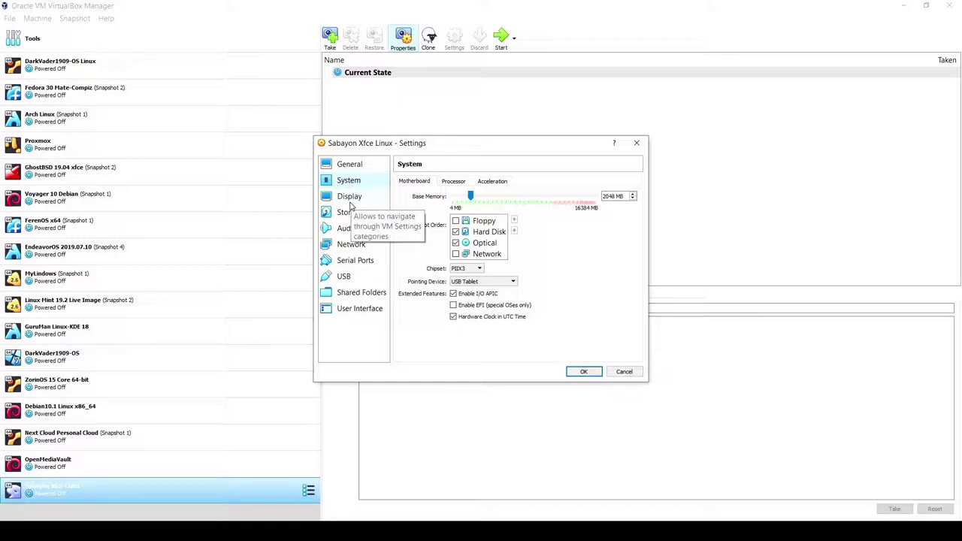
left_click(351, 197)
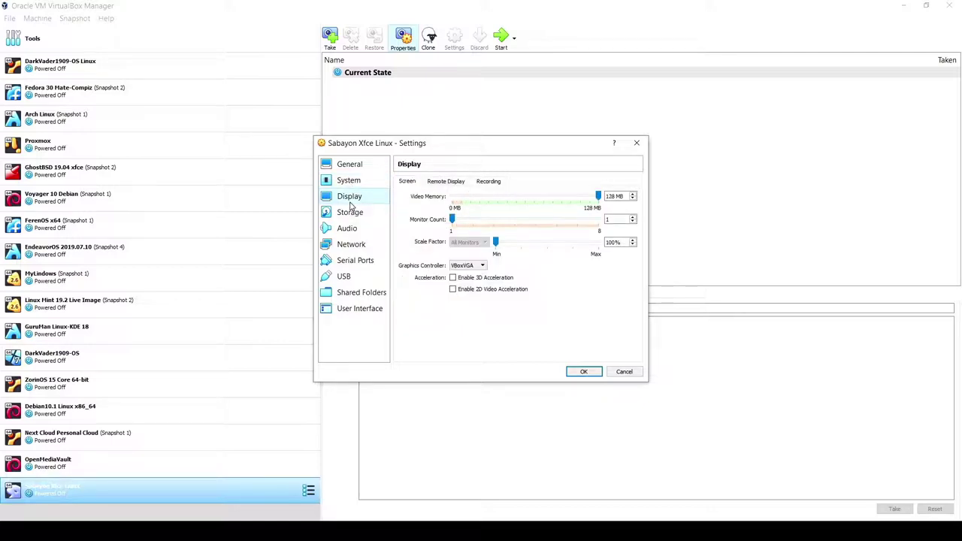
left_click(350, 213)
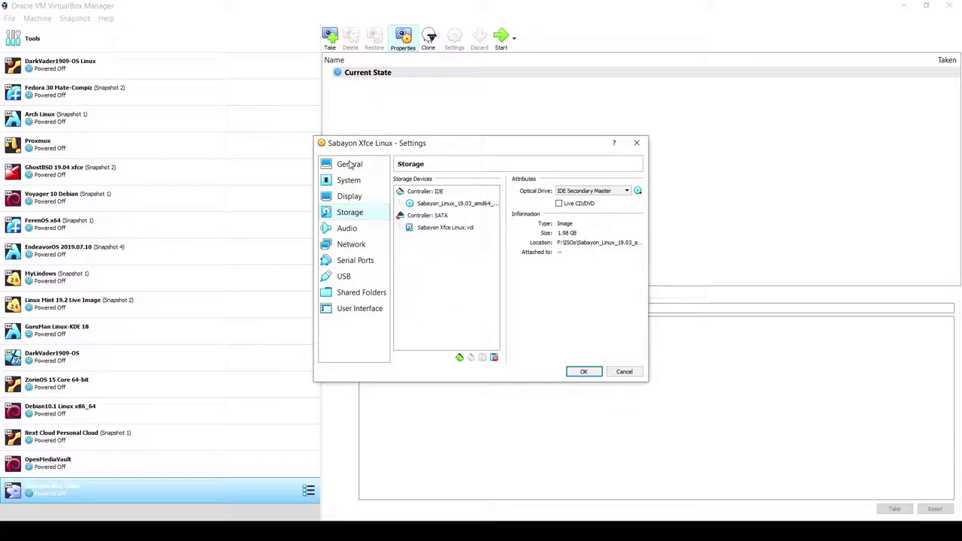
left_click(351, 165)
left_click(482, 196)
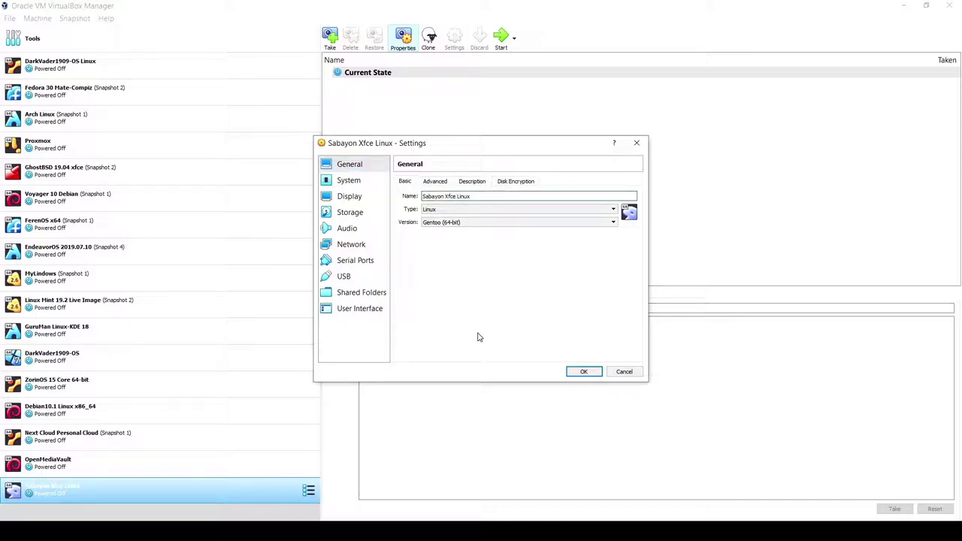
type("19.3")
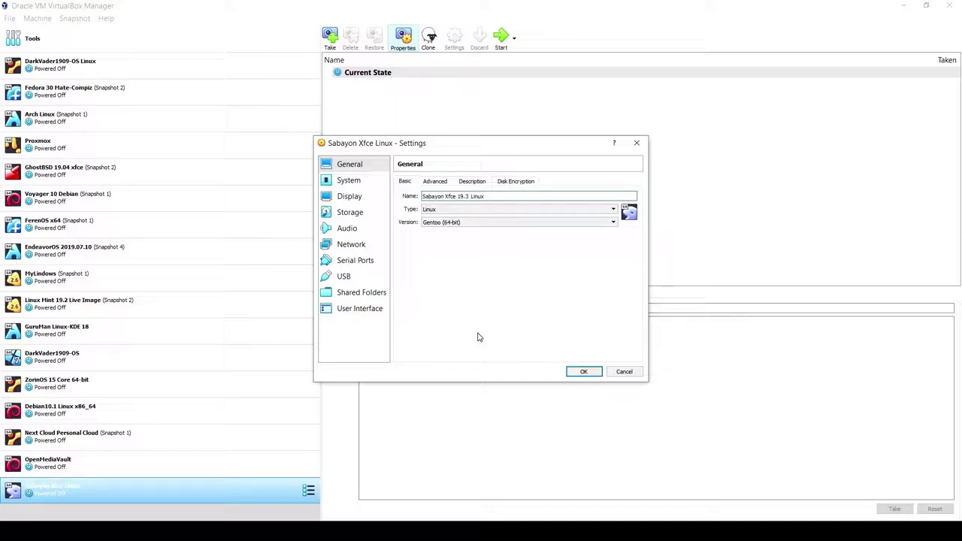
left_click(584, 371)
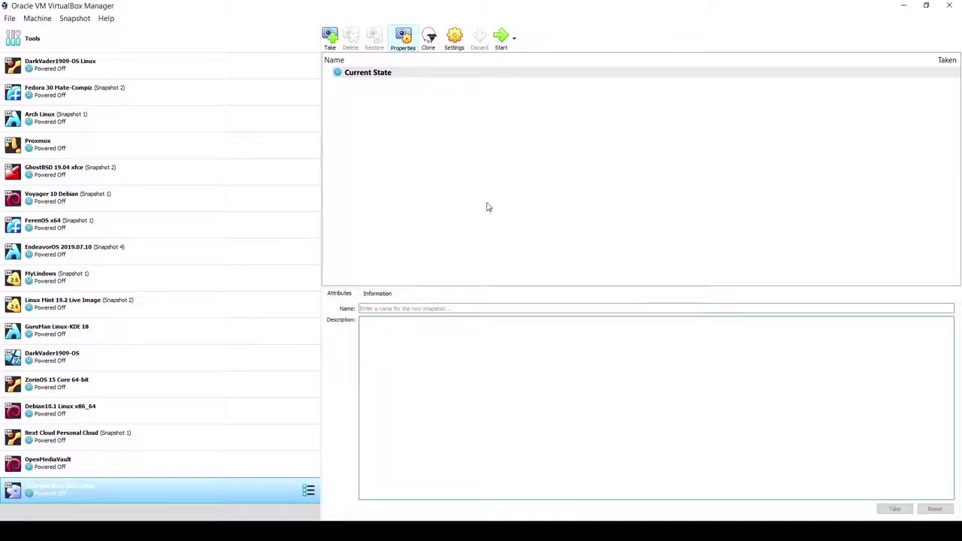
Start the VM in full-screen mode and boot the Installation entry from the boot menu.
left_click(493, 41)
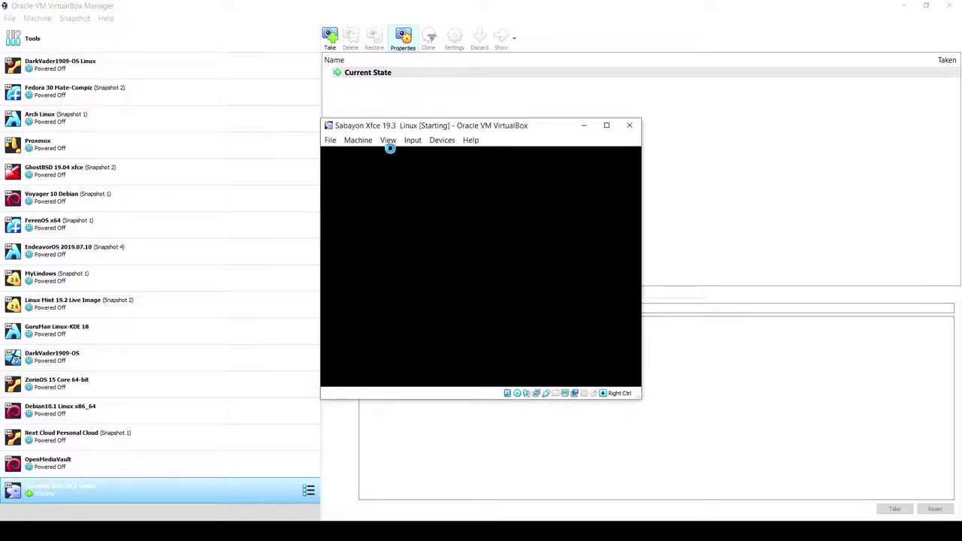
left_click(389, 142)
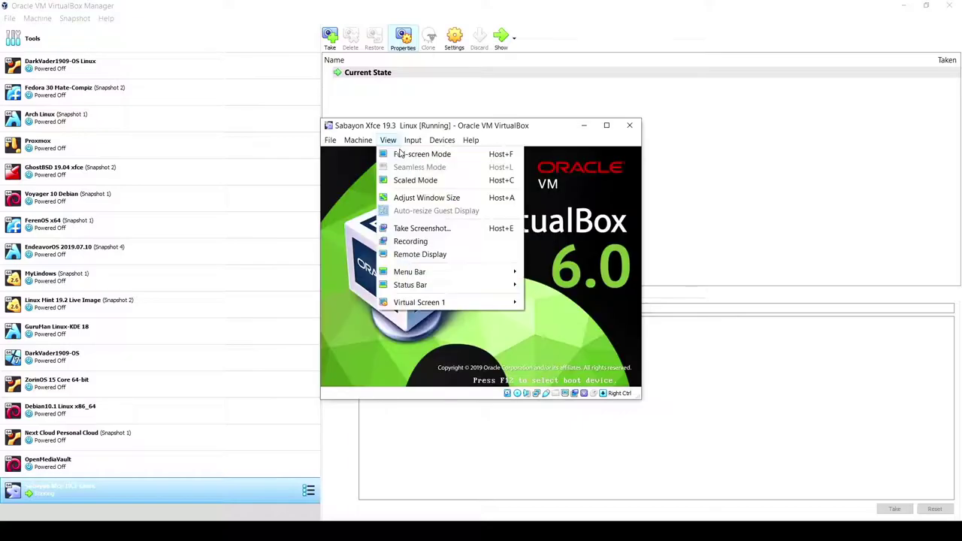
left_click(402, 154)
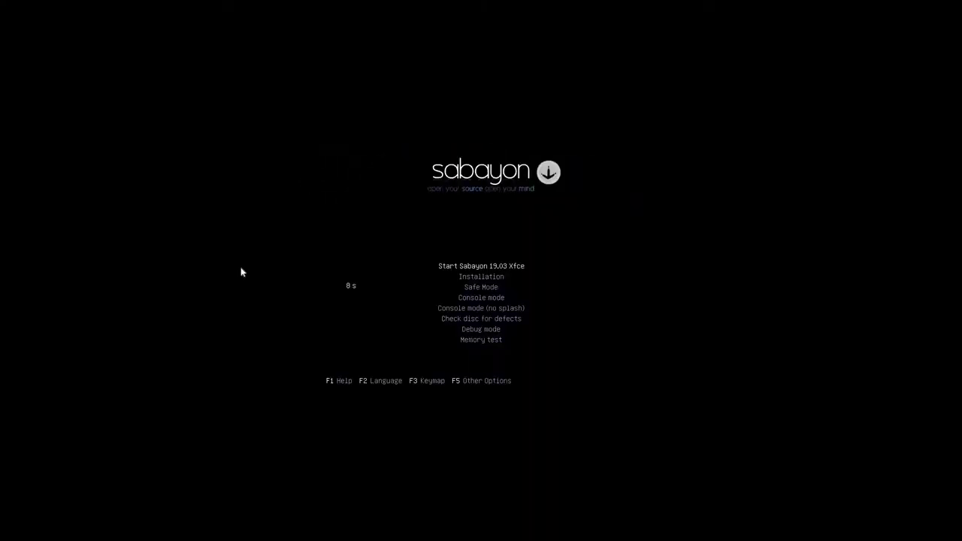
key("Down")
key("Return")
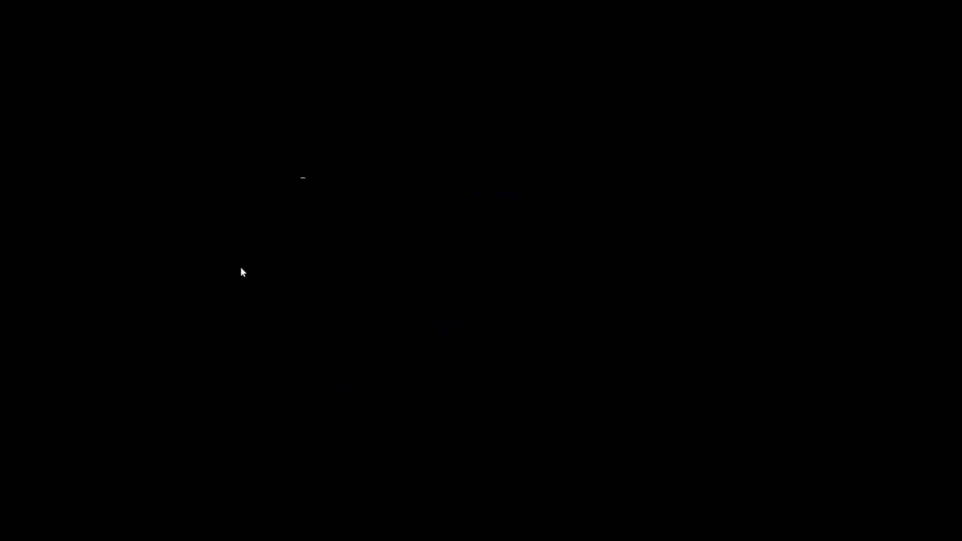
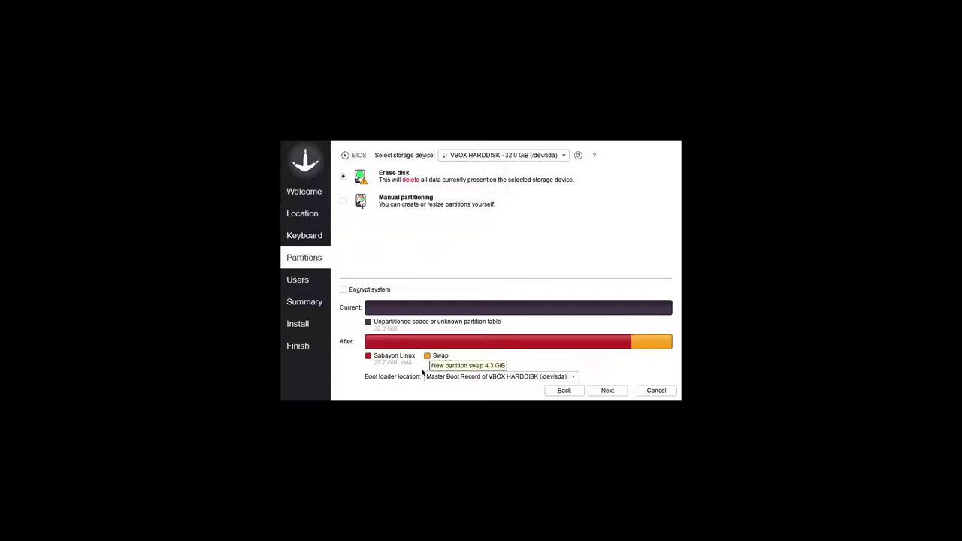
Keep 'Erase disk' for VBOX HARDDISK (/dev/sda) and continue to the Users page.
left_click(606, 392)
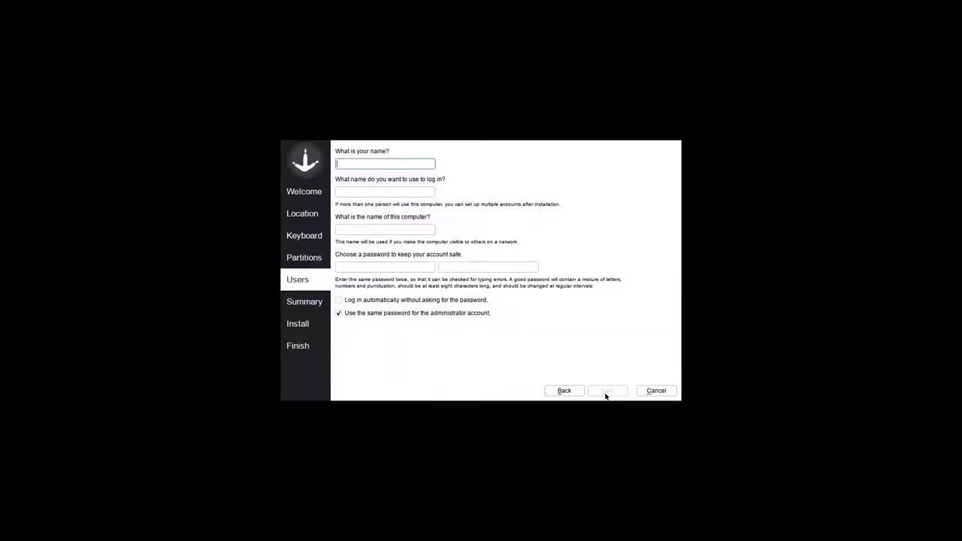
Enter the user's full name, the login name and the computer name sabayon-vm.
type("Dan Calloway")
key("Tab")
type("datapioneer")
key("Tab")
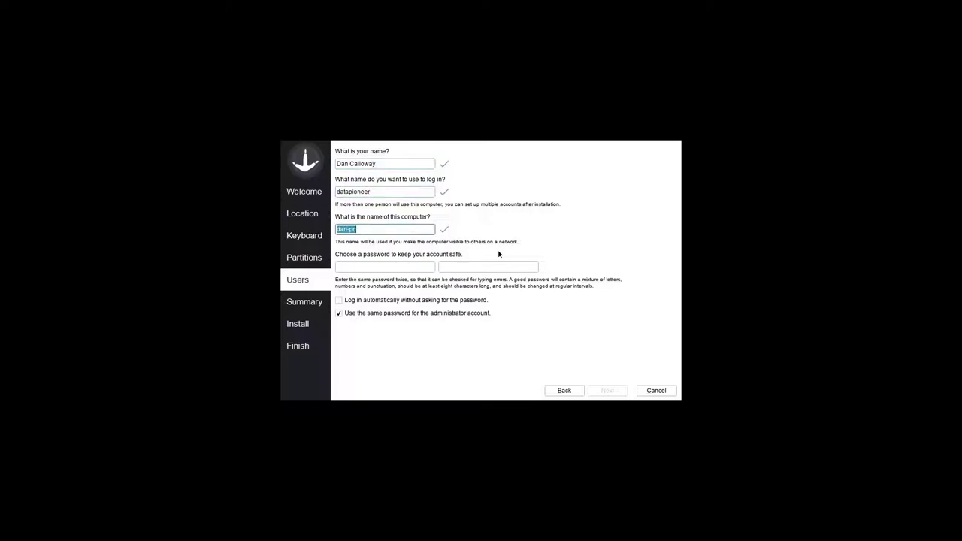
type("sabayon-vm")
Set the account password, add a separate administrator password, and go to the summary.
key("Tab")
type("••••••••••••••")
key("Tab")
type("••••••••••••••")
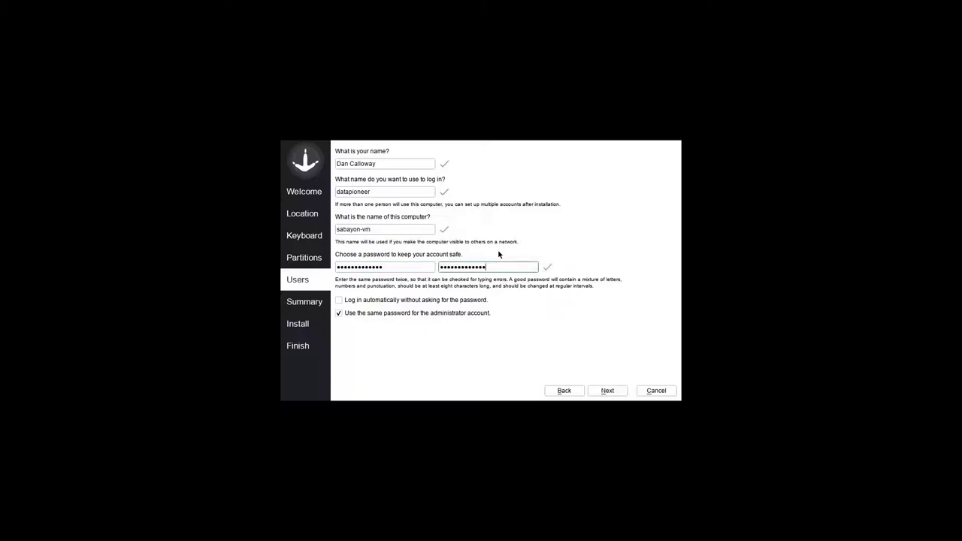
left_click(338, 313)
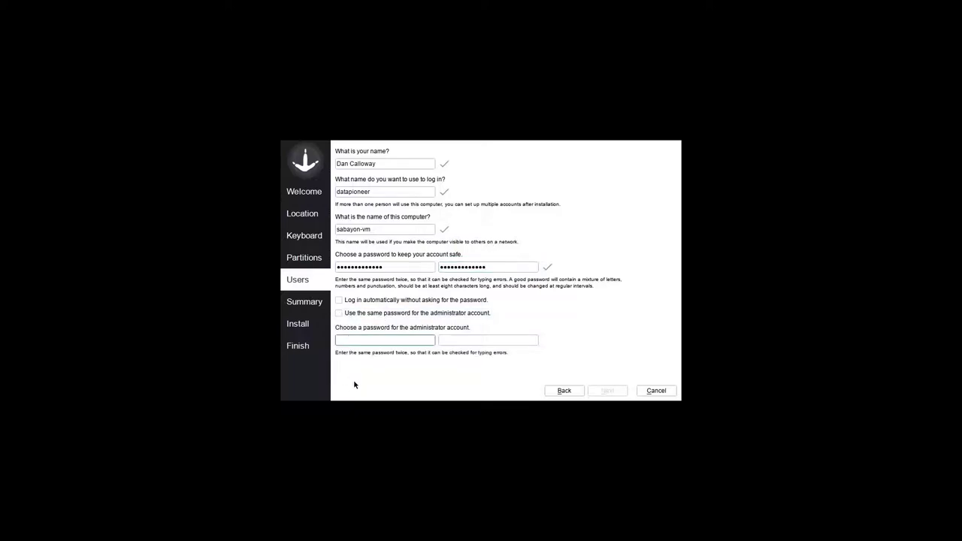
type("•••••••")
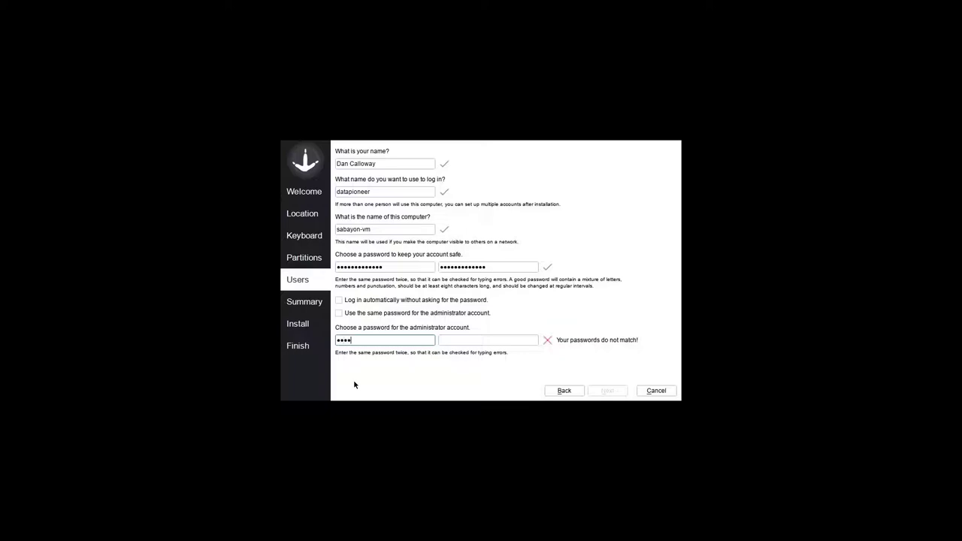
type("••••")
key("Tab")
type("•••••••••••")
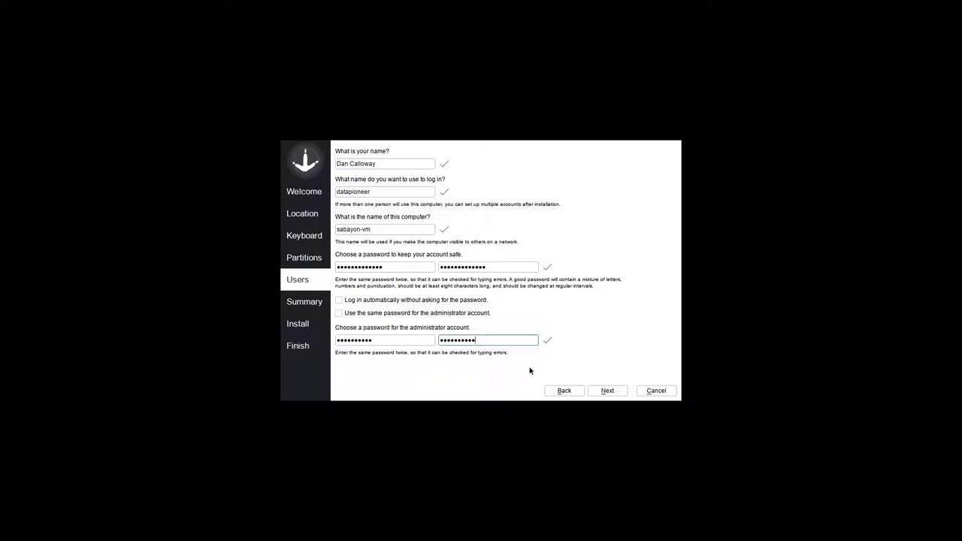
left_click(608, 391)
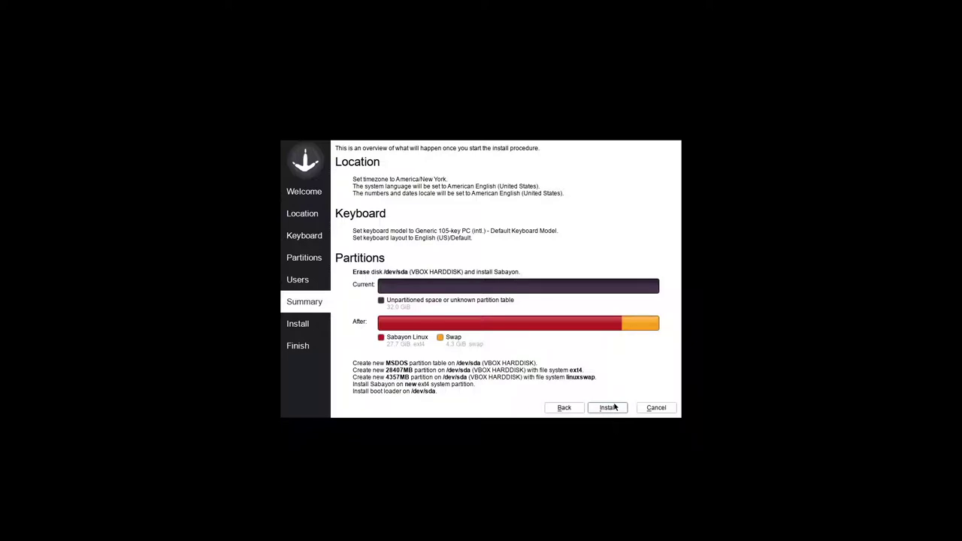
Start the Sabayon installation from the Summary page and let it finish.
left_click(614, 407)
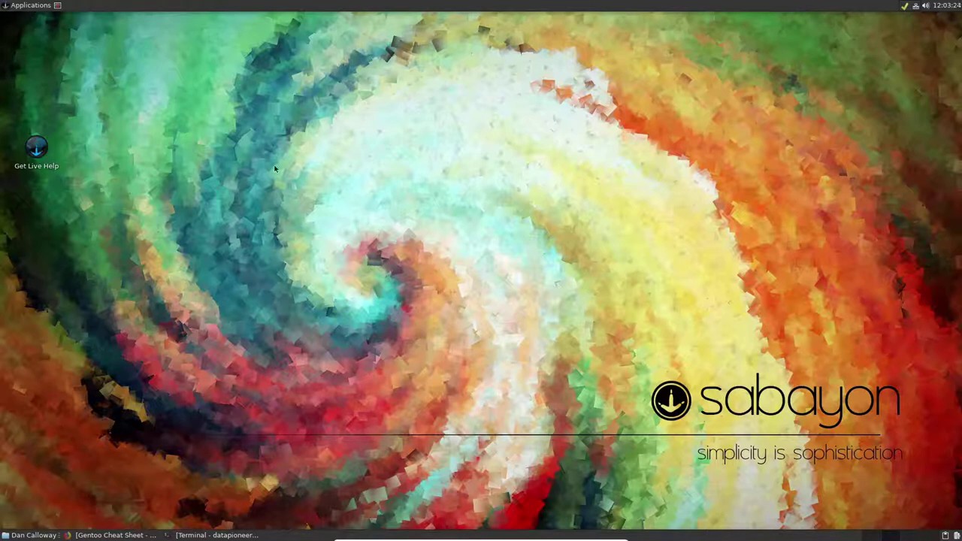
right_click(334, 174)
left_click(361, 260)
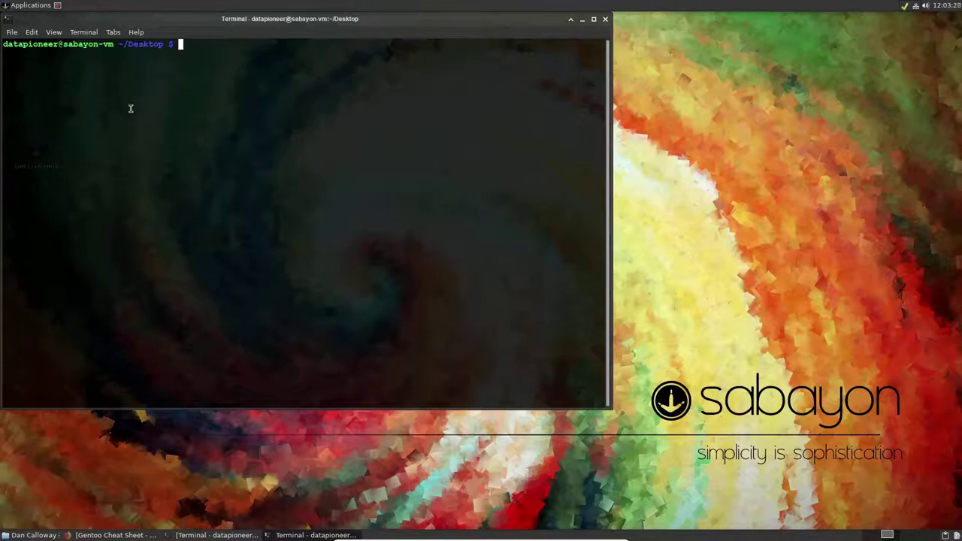
type("htop")
key("Return")
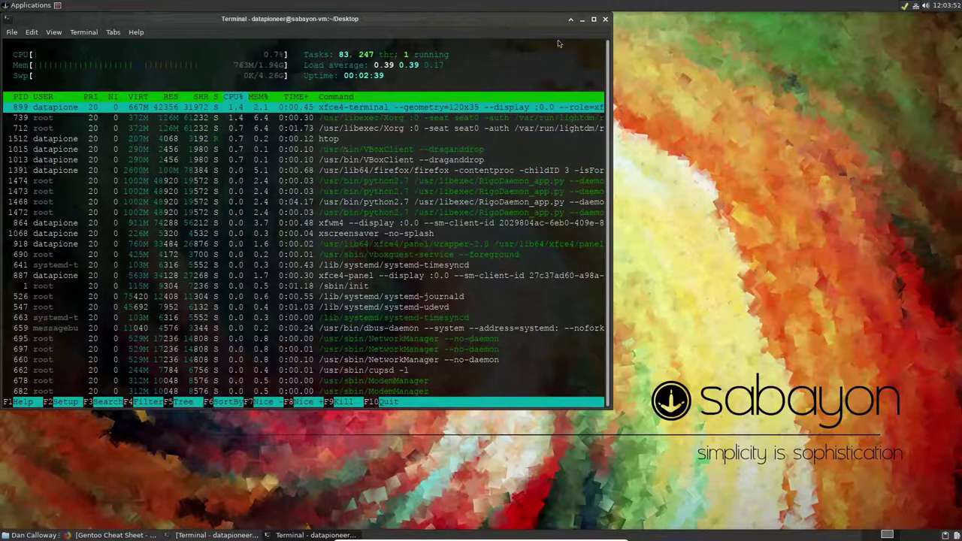
left_click(605, 21)
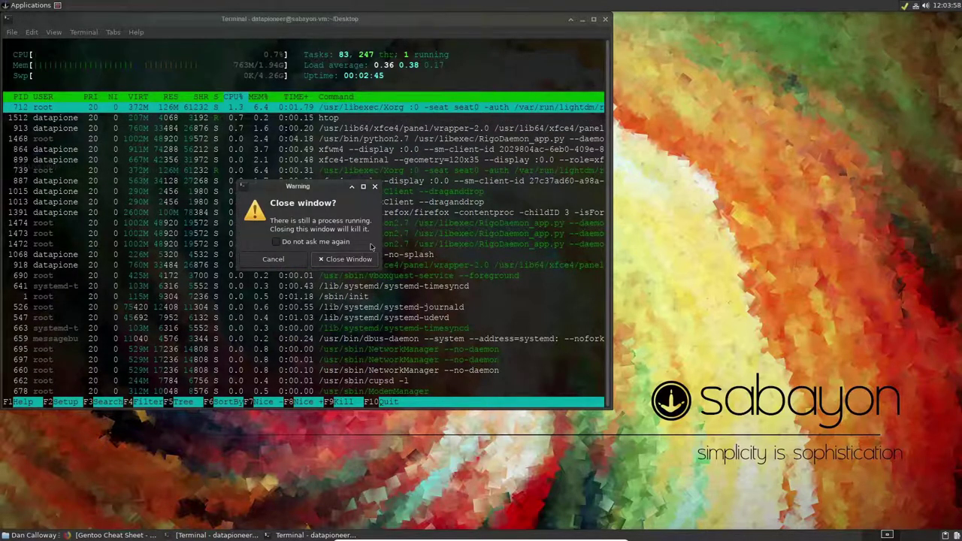
left_click(344, 259)
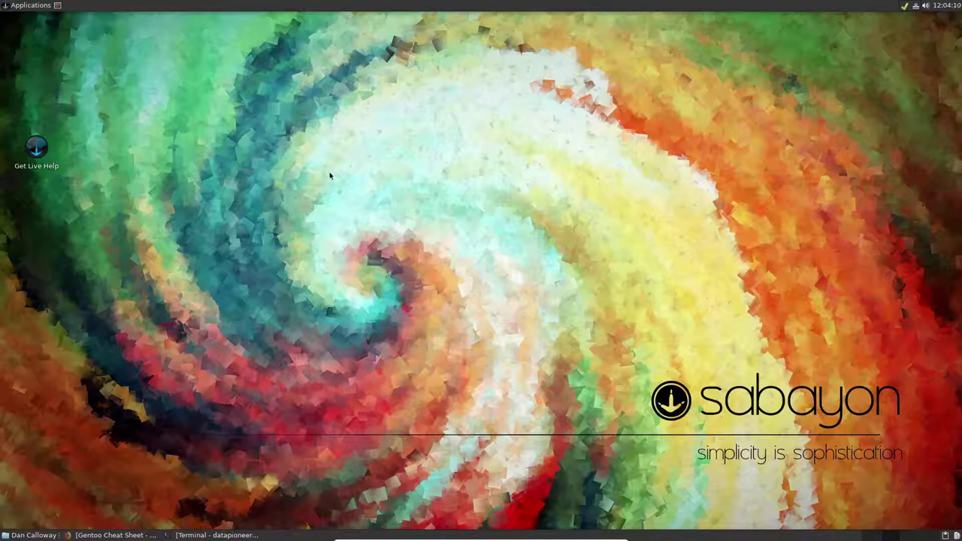
left_click(39, 5)
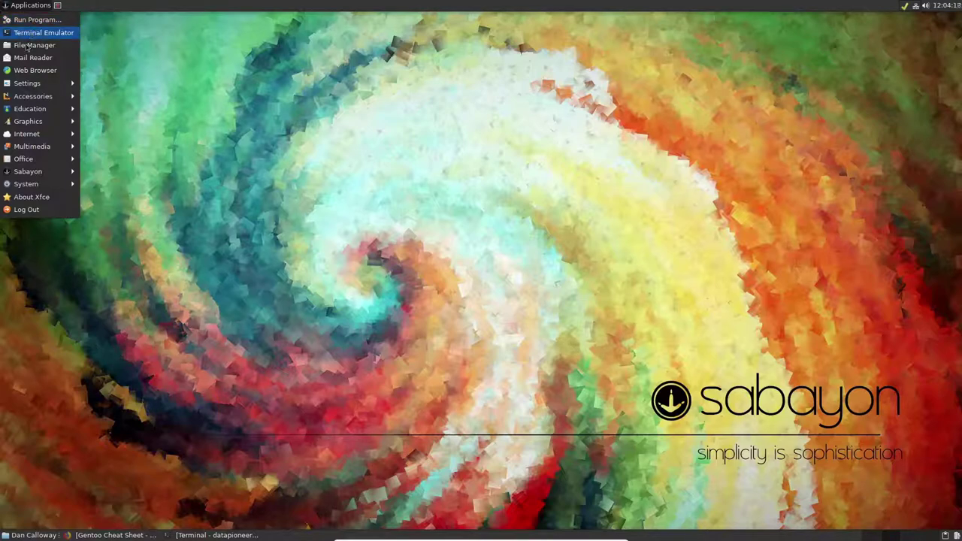
left_click(32, 45)
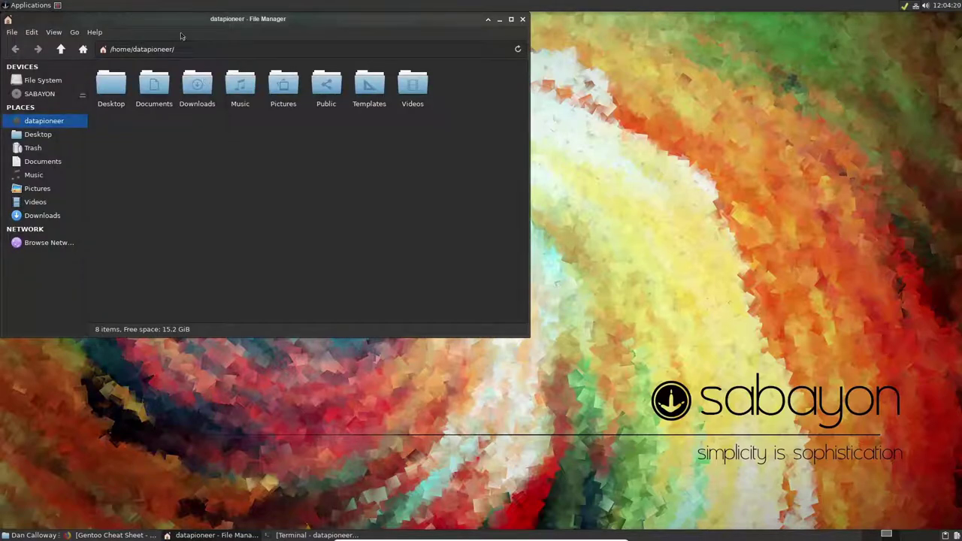
mouse_move(180, 21)
left_mouse_down()
mouse_move(537, 113)
mouse_move(543, 134)
left_mouse_up()
left_click(334, 129)
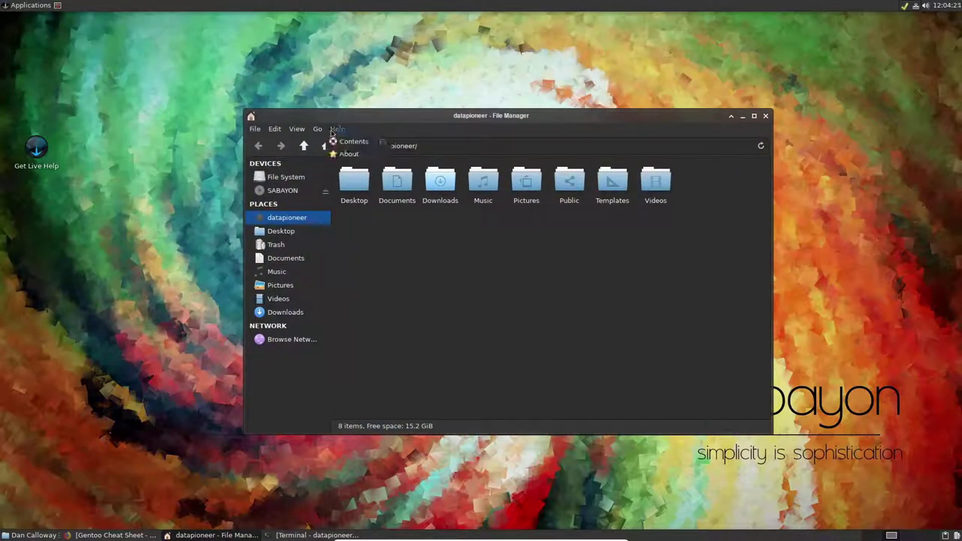
left_click(346, 151)
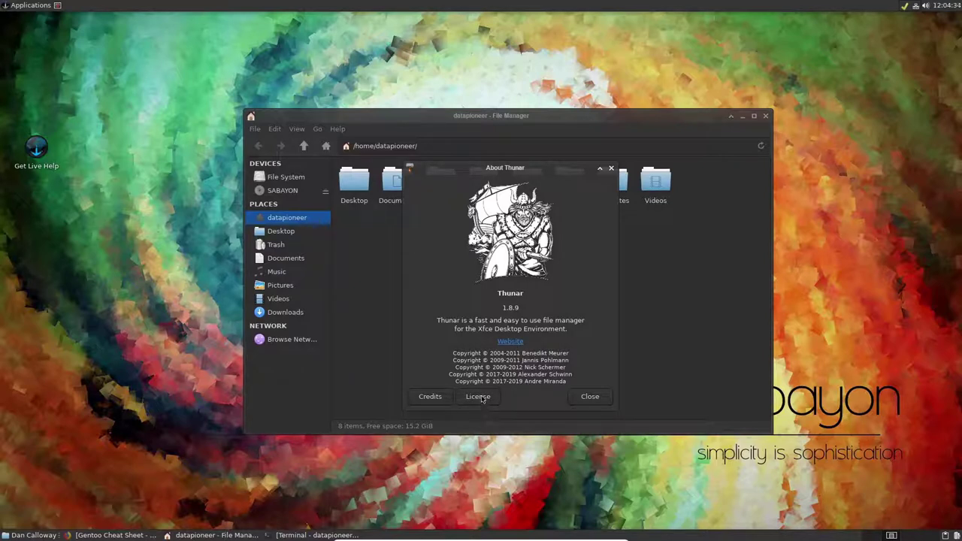
left_click(590, 396)
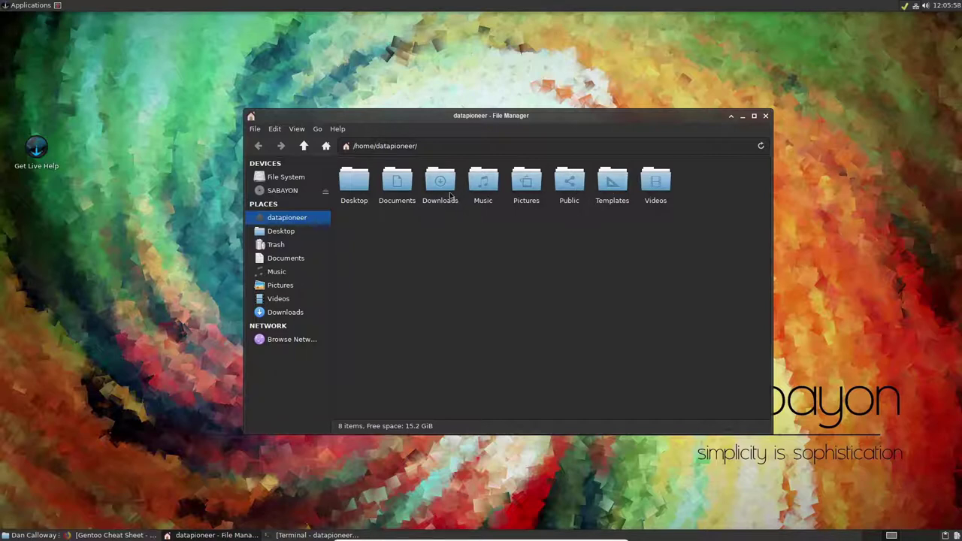
double_click(528, 187)
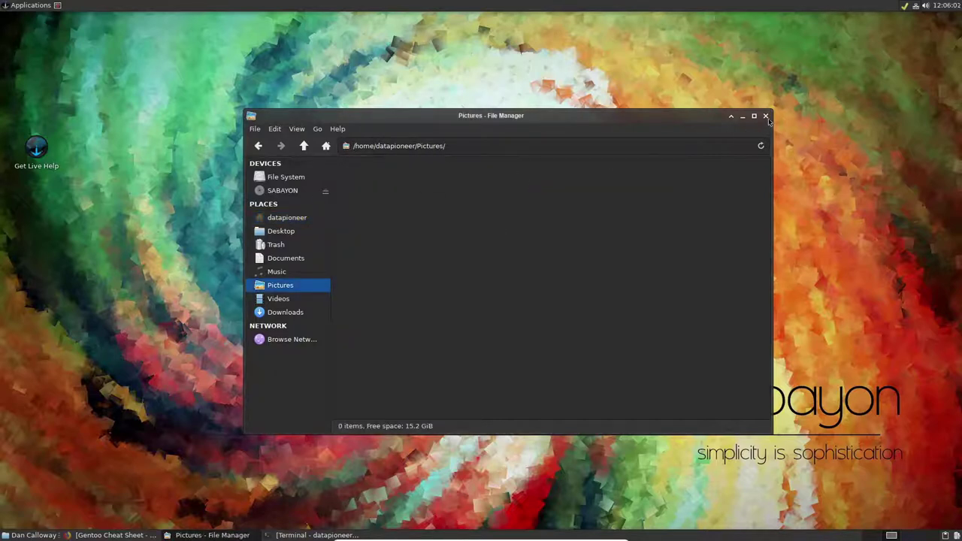
key("ctrl+w")
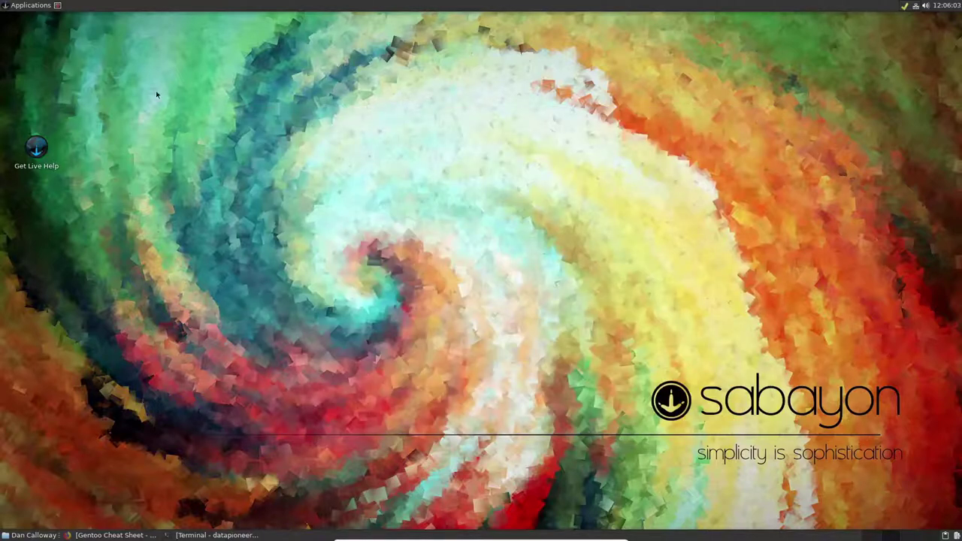
Launch the web browser and go to the ProtonMail login page.
left_click(36, 6)
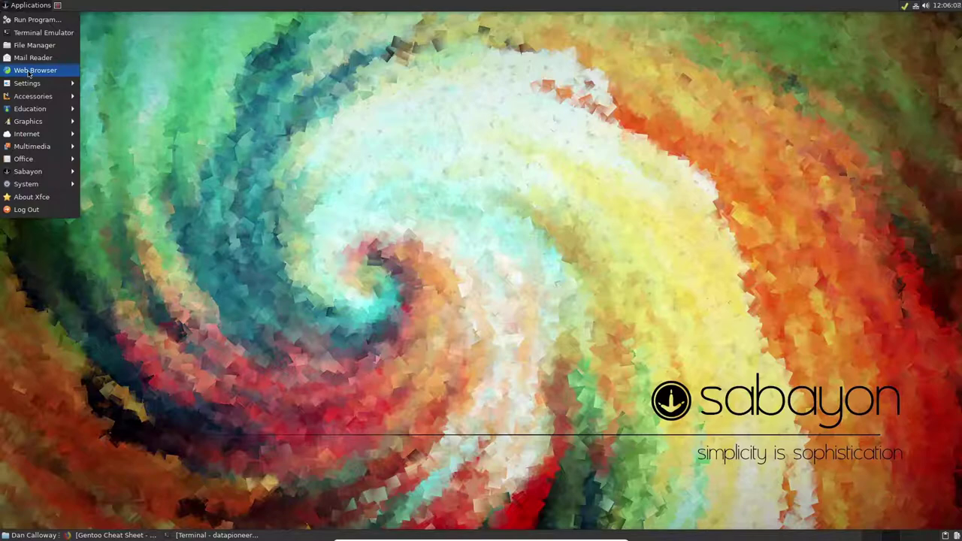
left_click(28, 71)
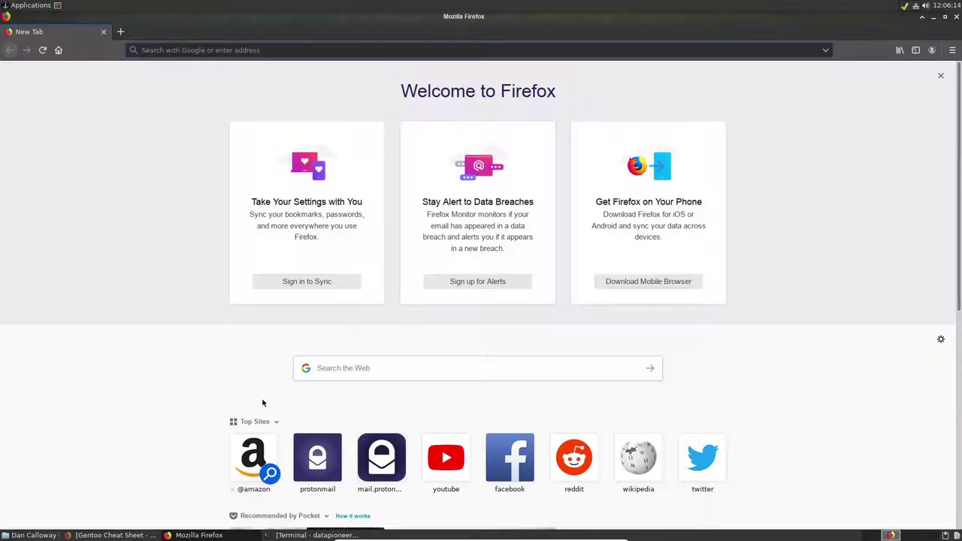
left_click(328, 453)
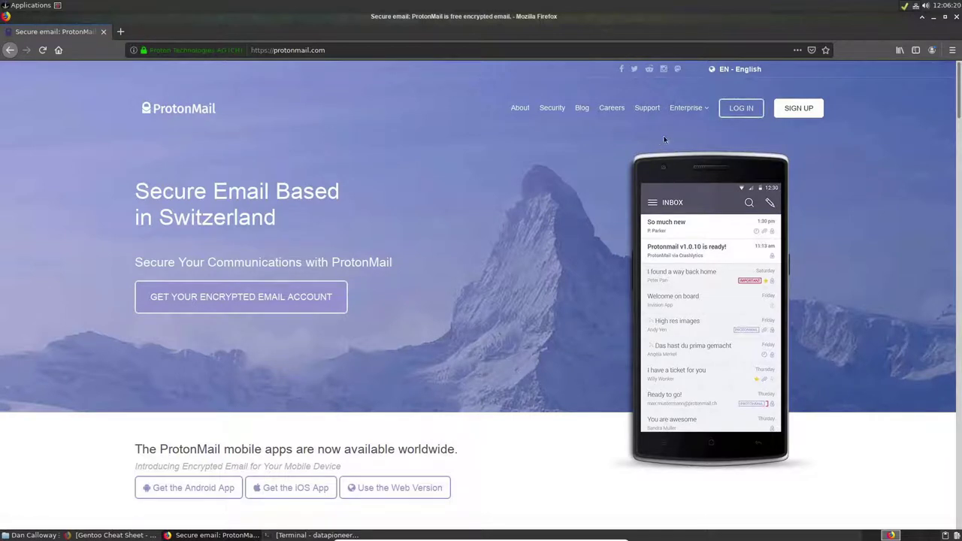
left_click(741, 108)
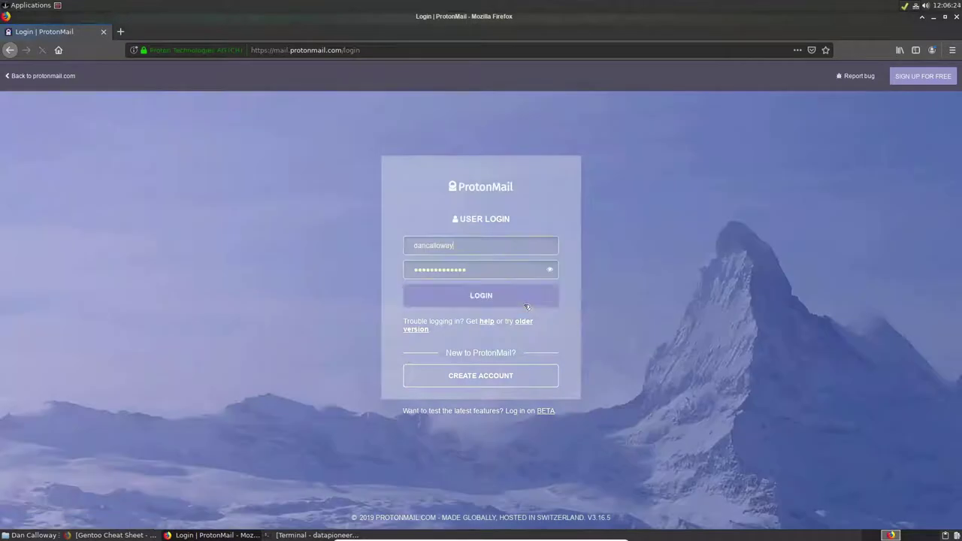
Sign in to ProtonMail, log out again, and minimize the browser.
left_click(527, 306)
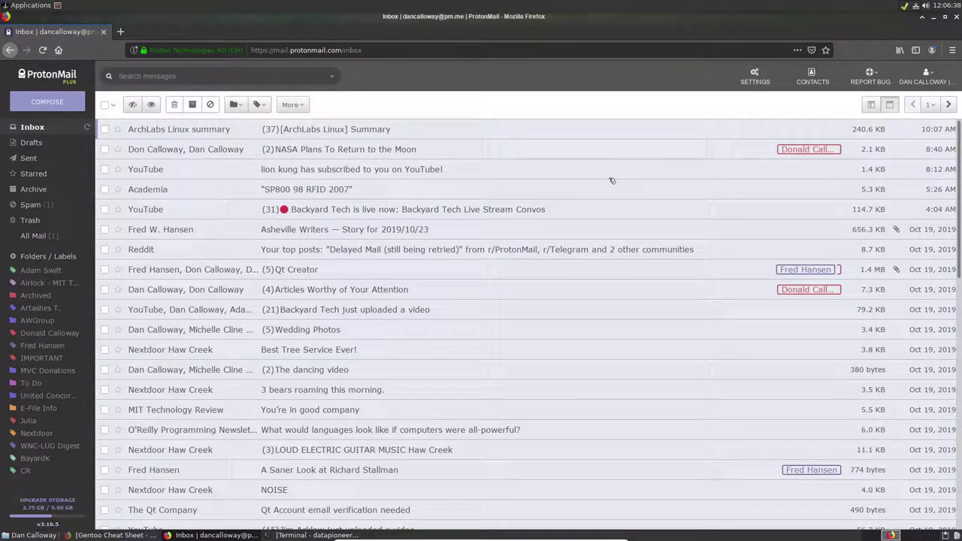
left_click(912, 82)
left_click(904, 197)
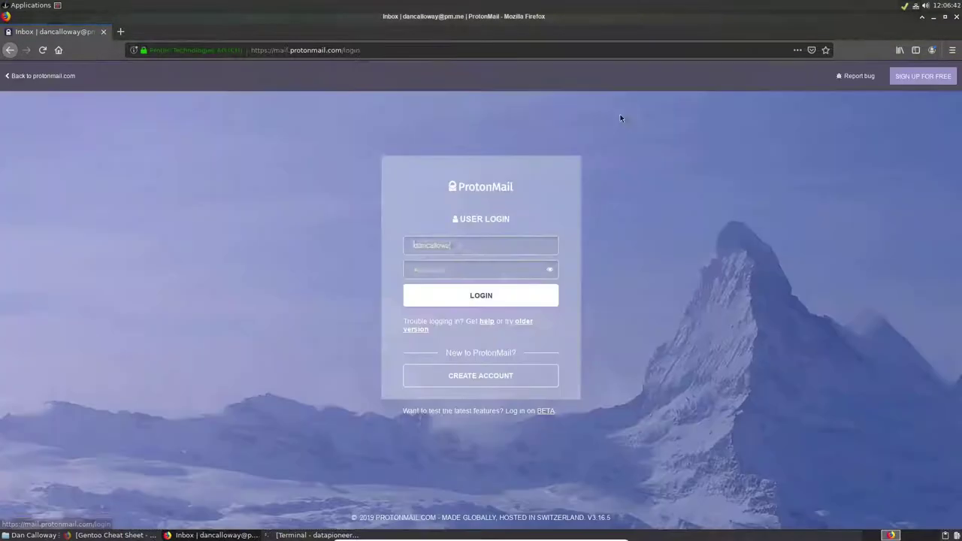
left_click(932, 18)
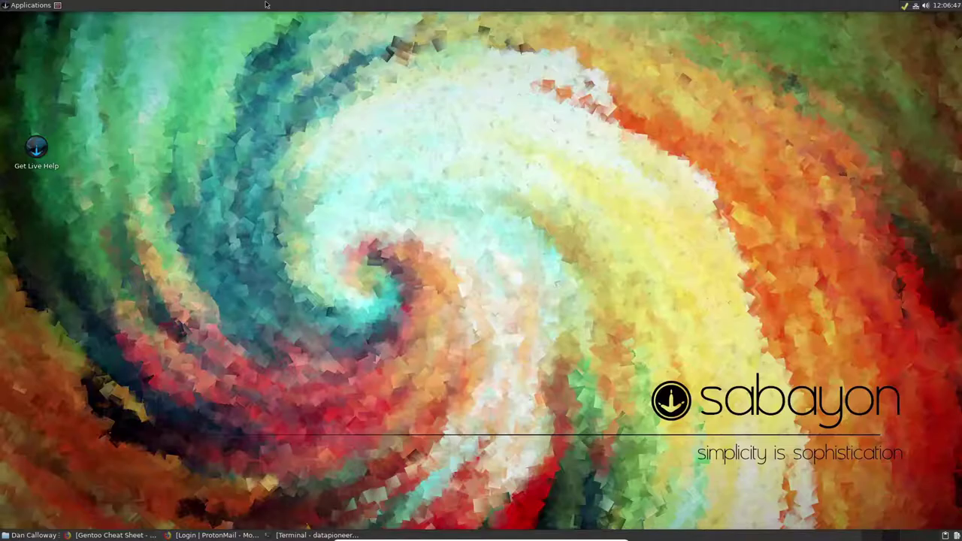
Relaunch Firefox, check version 69.0.1 in About Firefox, then close the dialog and browser.
left_click(17, 6)
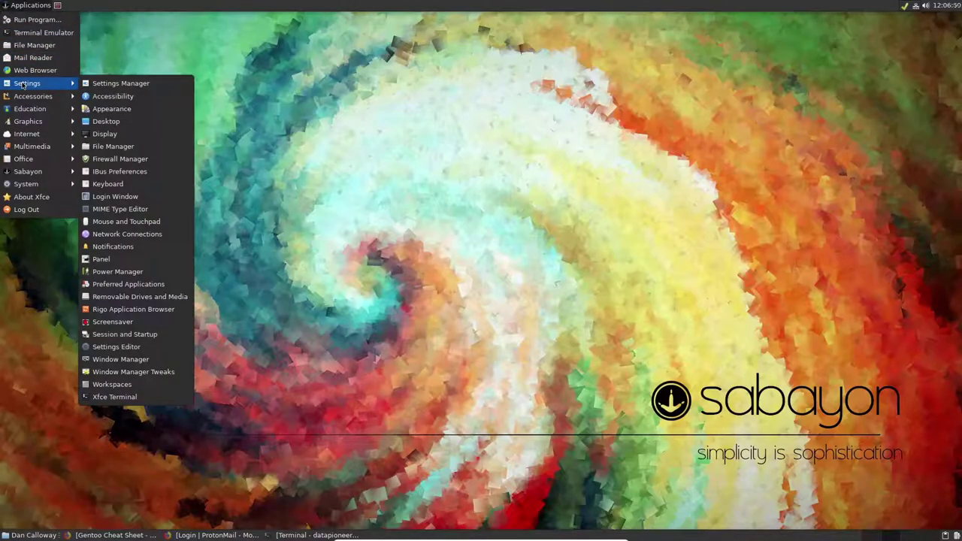
left_click(26, 71)
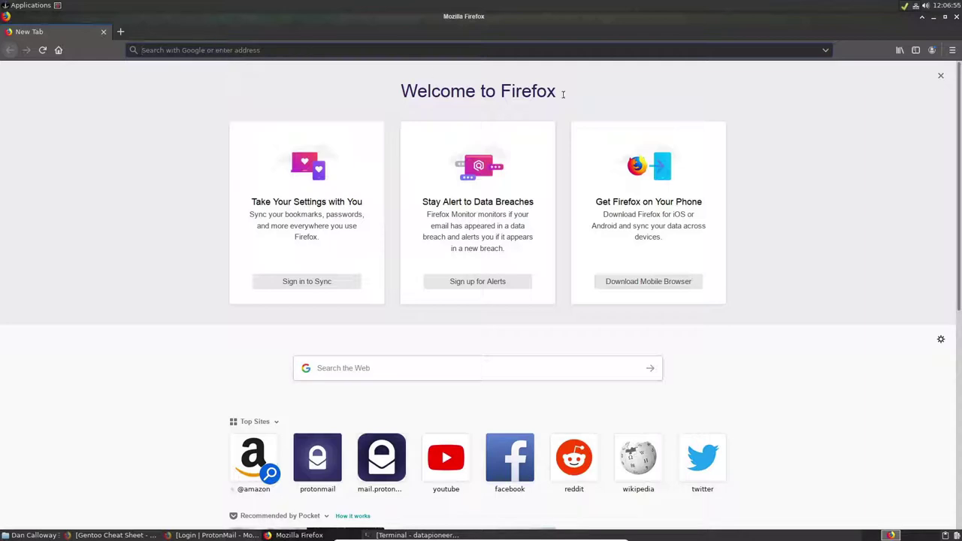
left_click(952, 50)
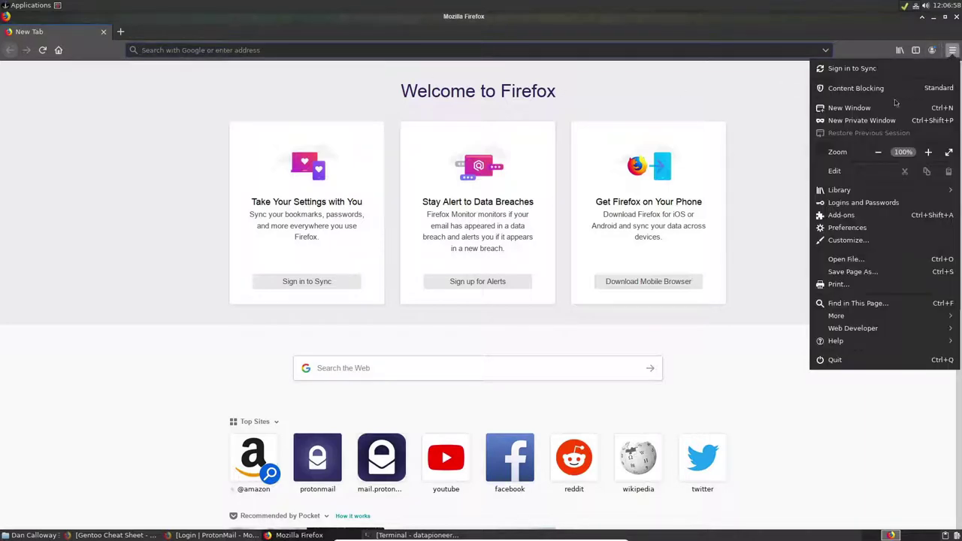
left_click(841, 341)
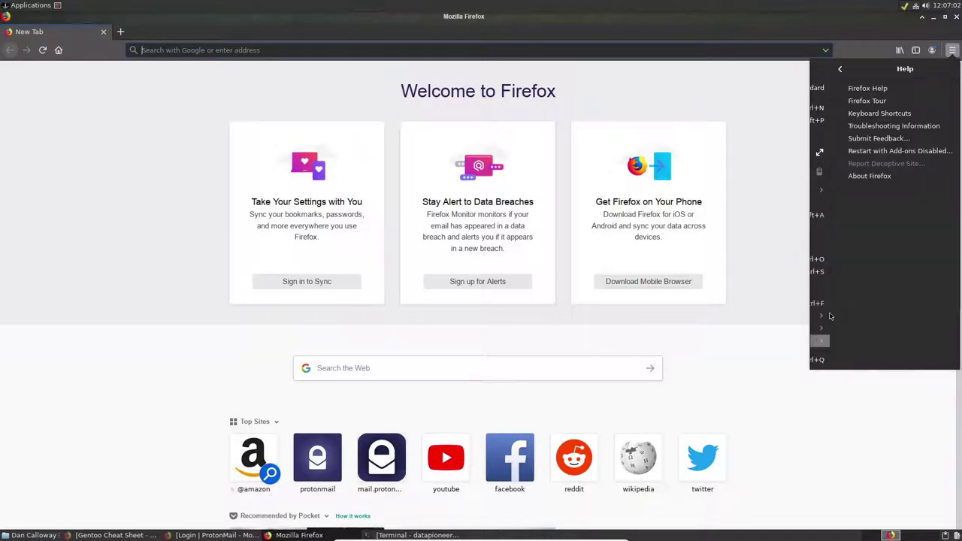
left_click(850, 177)
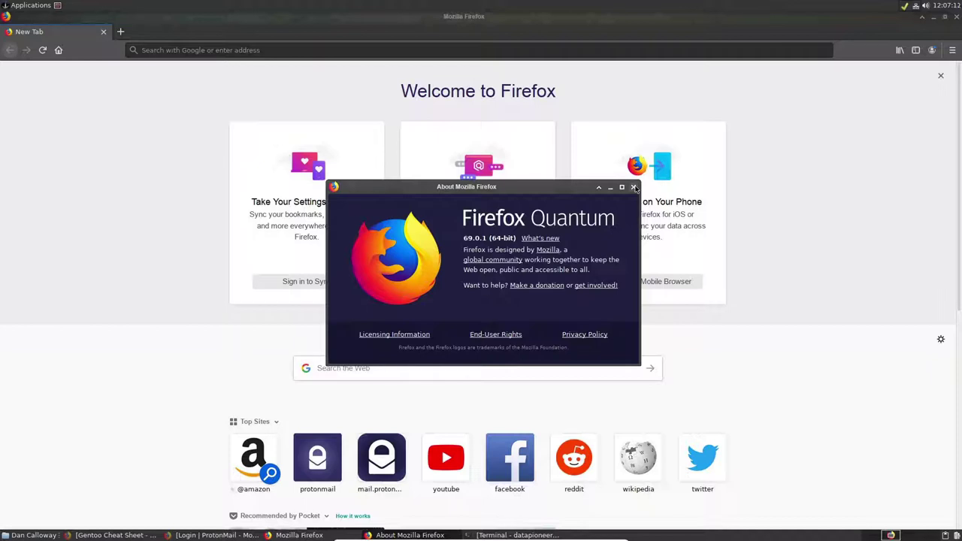
left_click(633, 188)
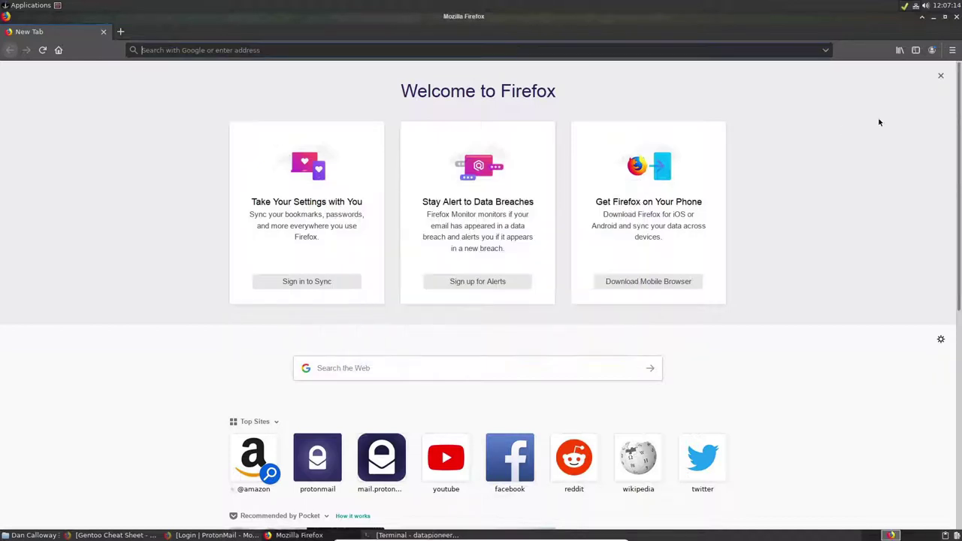
left_click(956, 18)
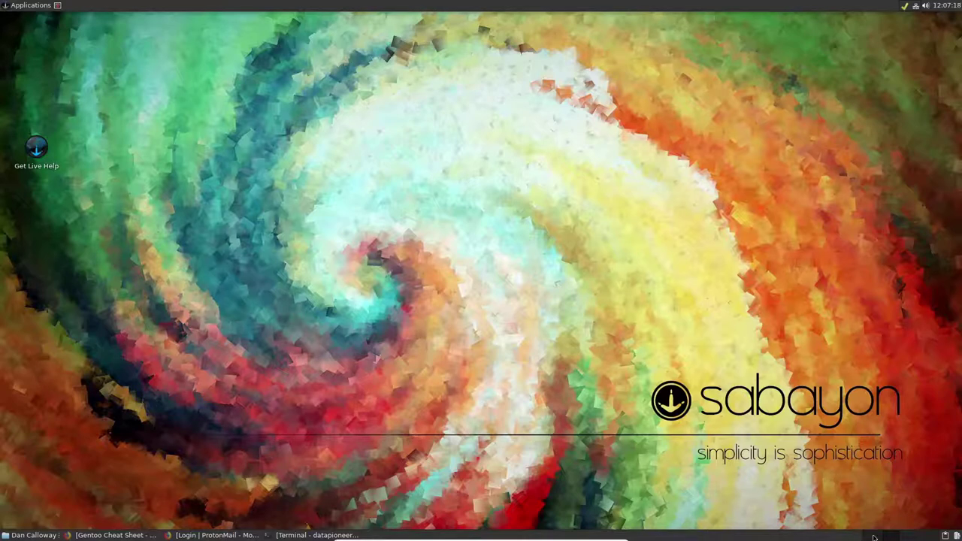
On Workspace 3, launch the Settings Manager and enlarge it to show every category.
left_click(923, 536)
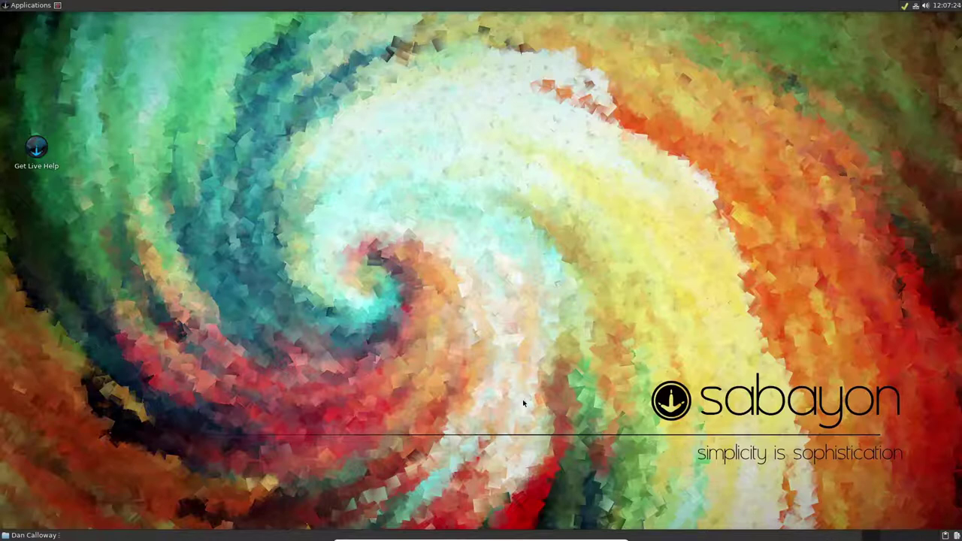
left_click(32, 9)
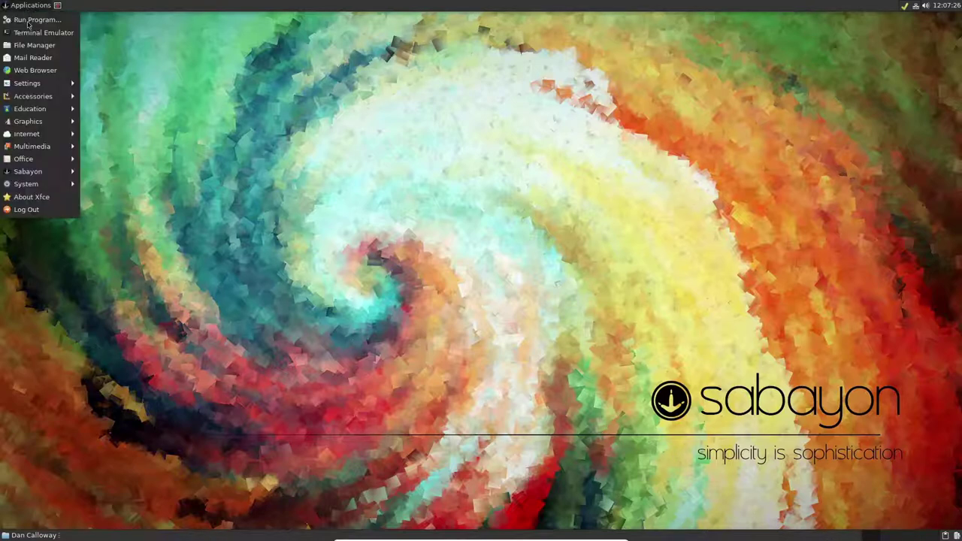
mouse_move(21, 86)
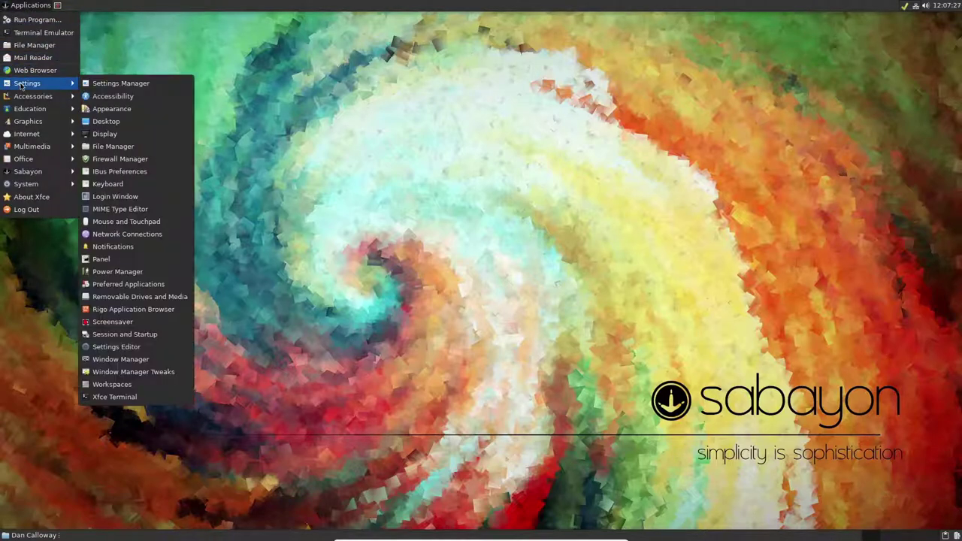
left_click(119, 84)
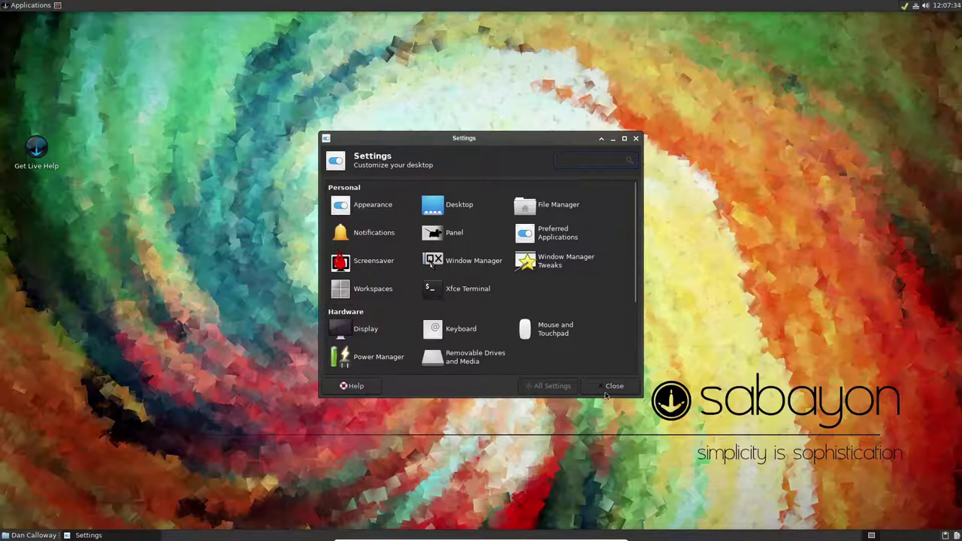
left_click_drag(635, 393, 756, 478)
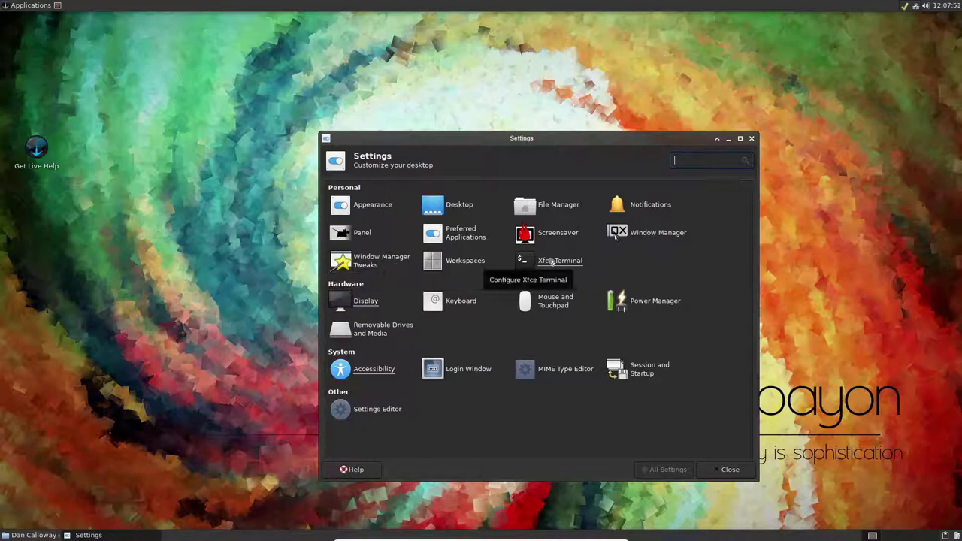
In Appearance, try the Xfce-dusk and Xfce-dawn styles, then return to Adwaita-dark.
left_click(381, 205)
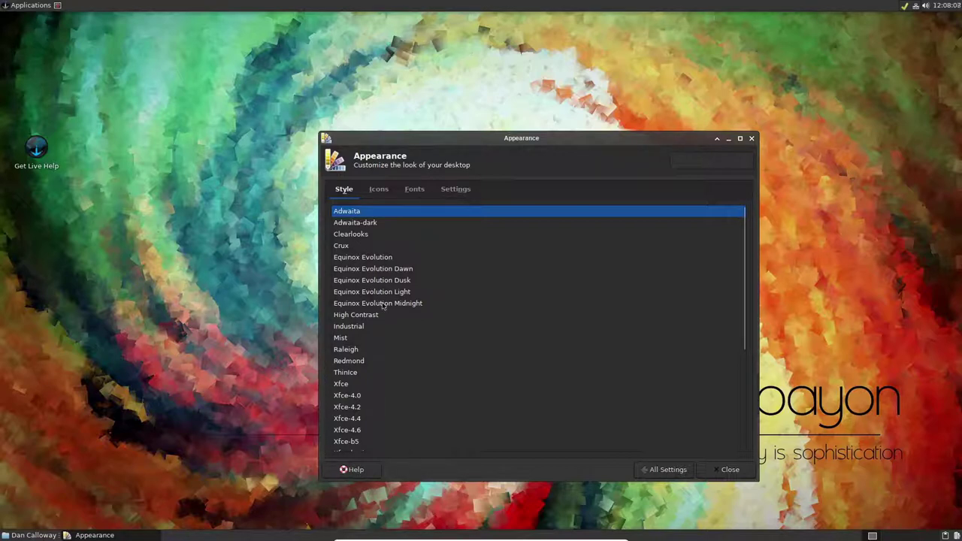
scroll(383, 305, "down", 5)
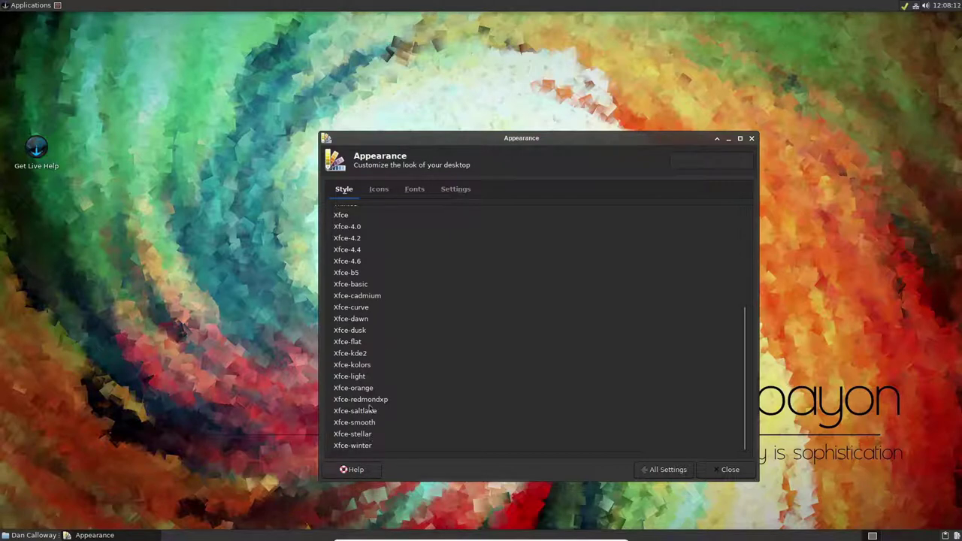
left_click(360, 331)
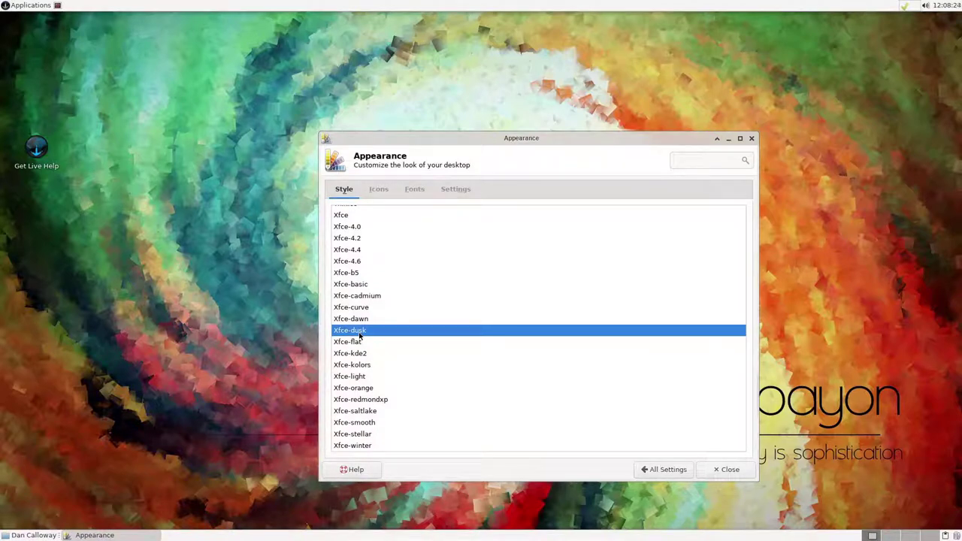
left_click(366, 321)
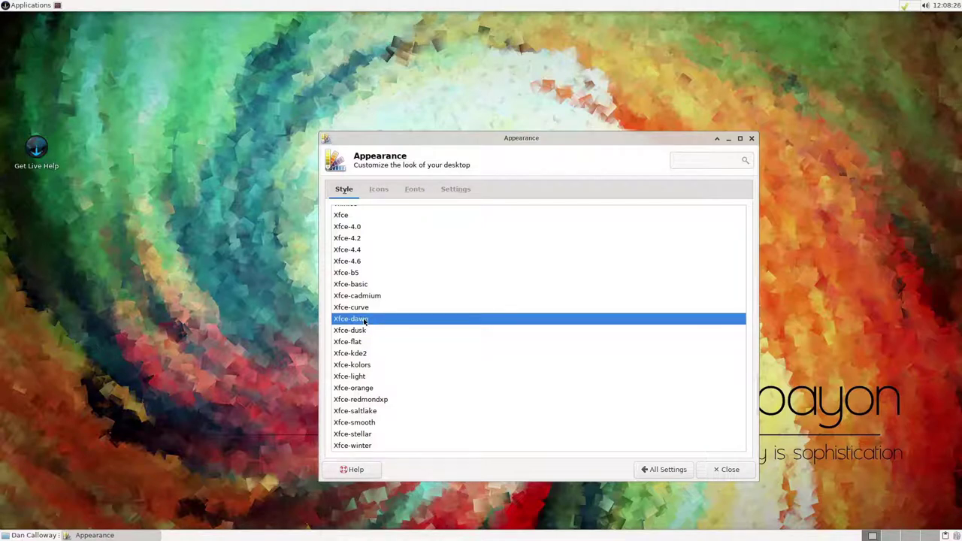
scroll(365, 321, "up", 5)
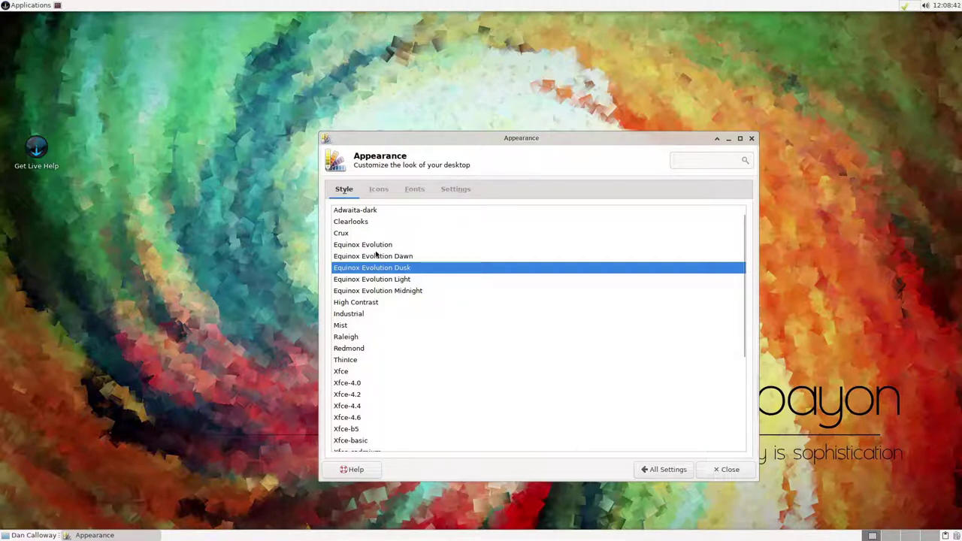
scroll(376, 251, "up", 1)
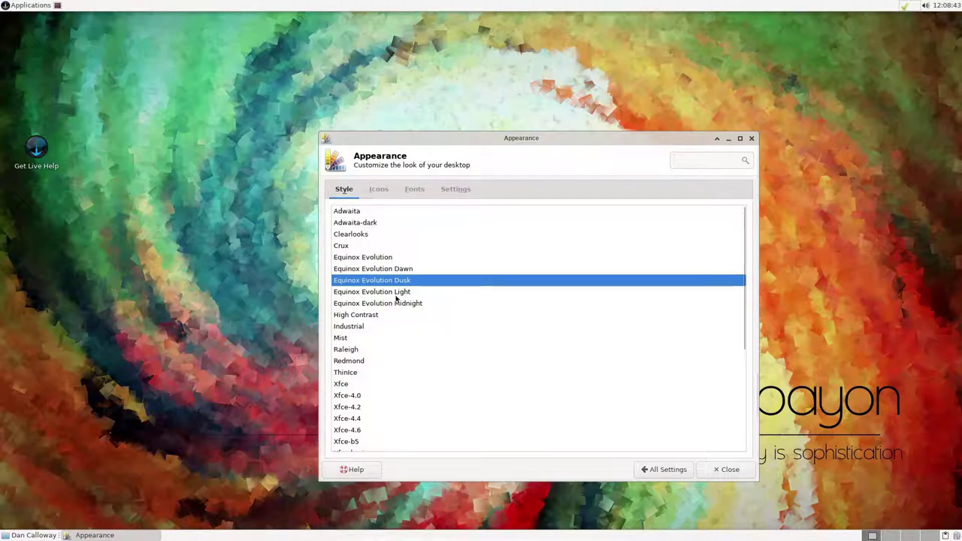
key("Up")
key("Up")
key("Up")
key("Up")
key("Up")
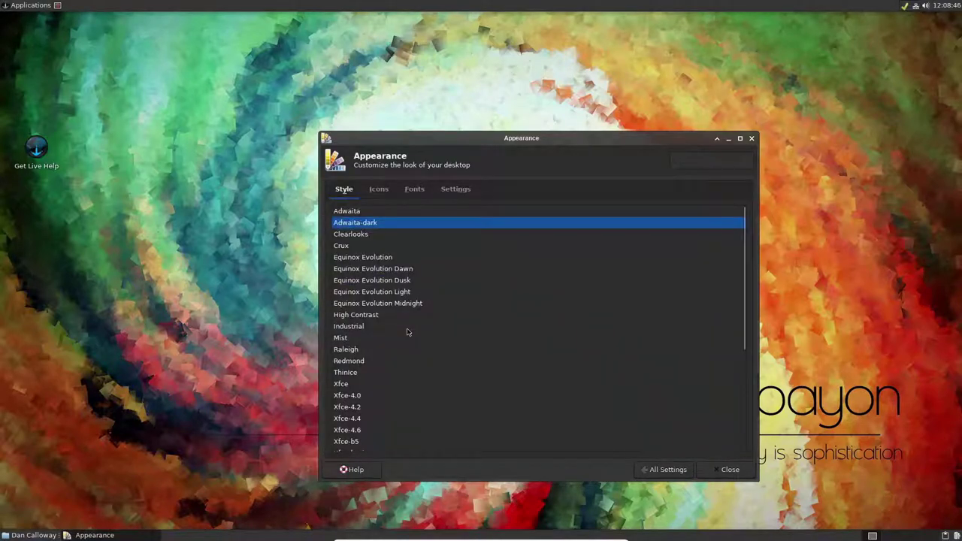
Close Appearance, confirm 1920x1080 at 60.0 Hz in Display settings, then close it.
left_click(726, 471)
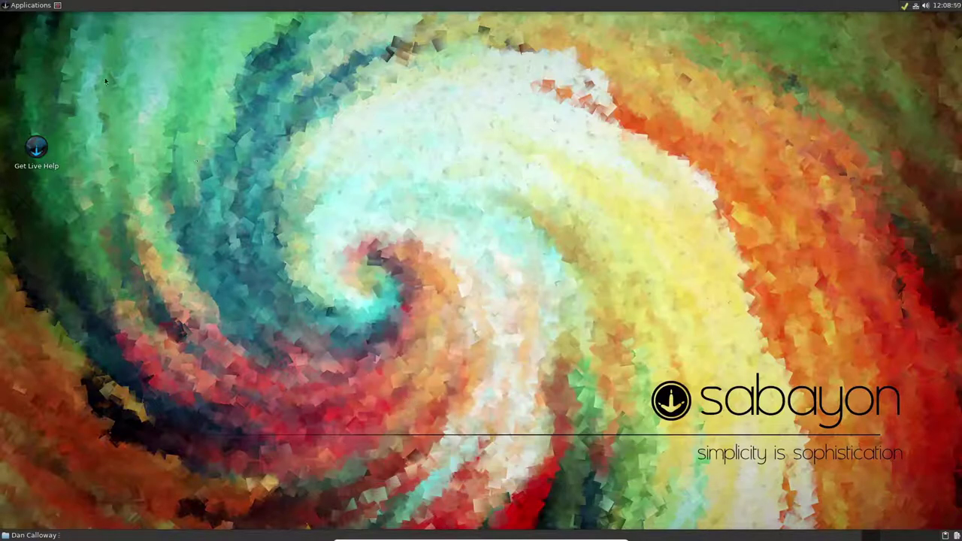
left_click(39, 9)
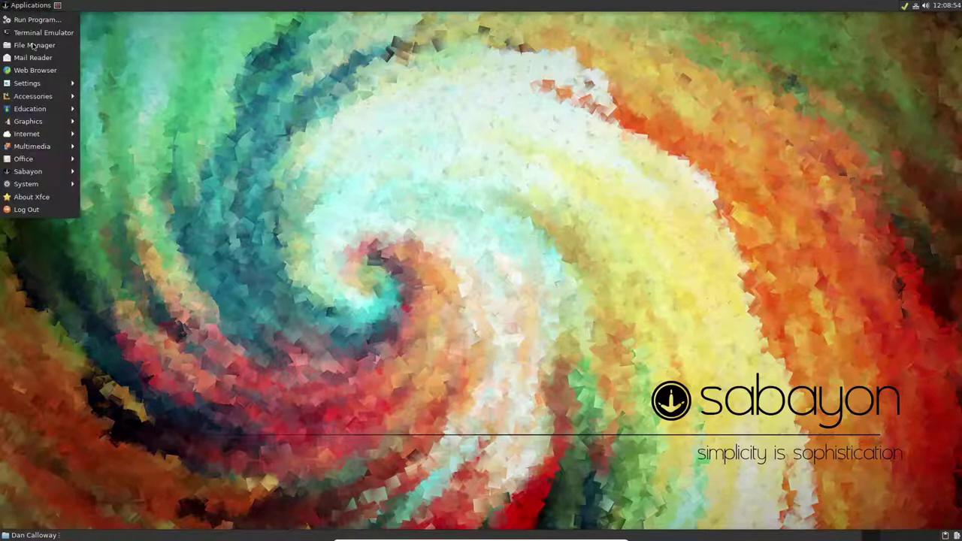
mouse_move(34, 86)
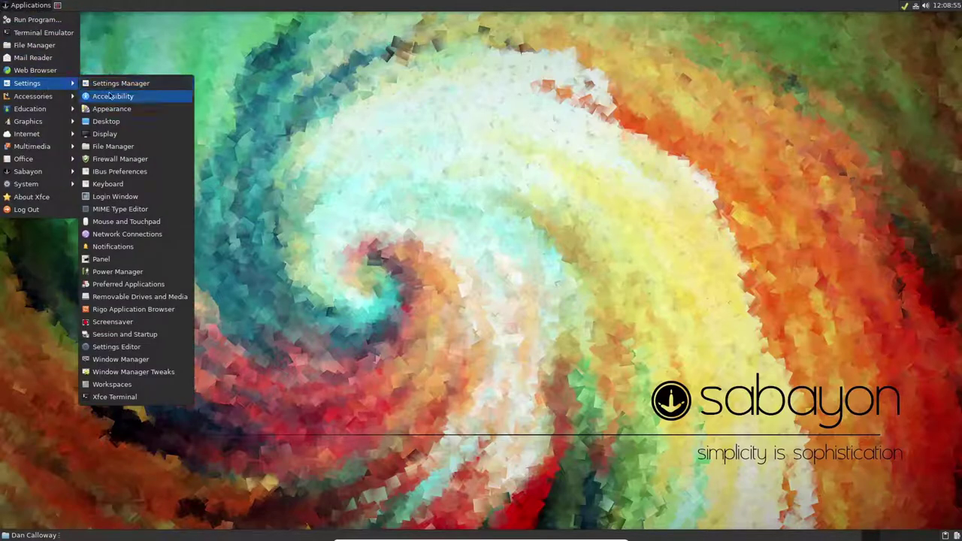
left_click(264, 163)
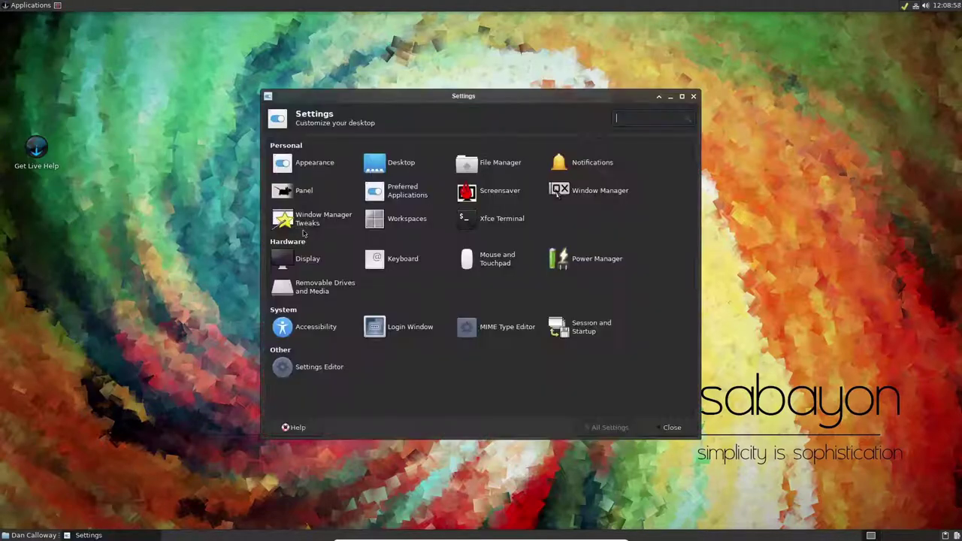
left_click(318, 265)
left_click(316, 265)
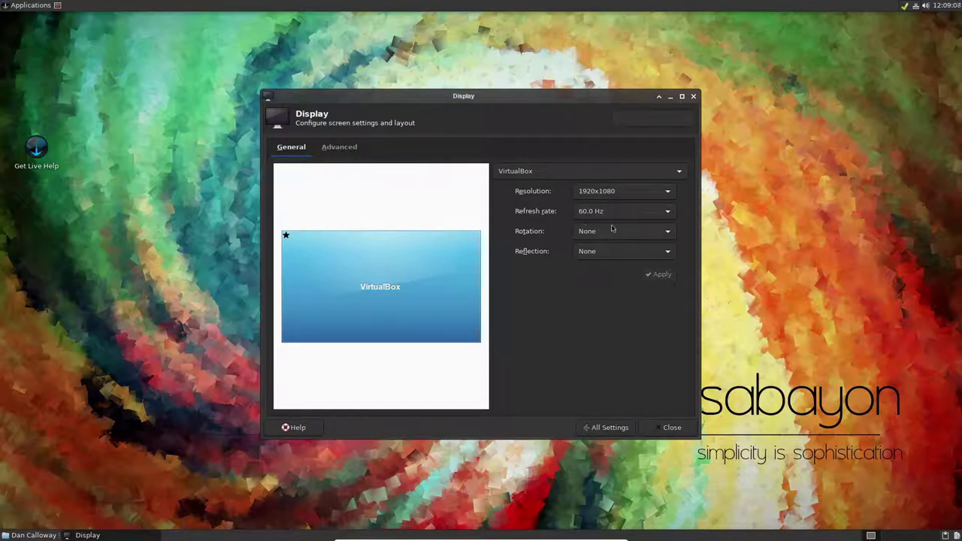
left_click(672, 427)
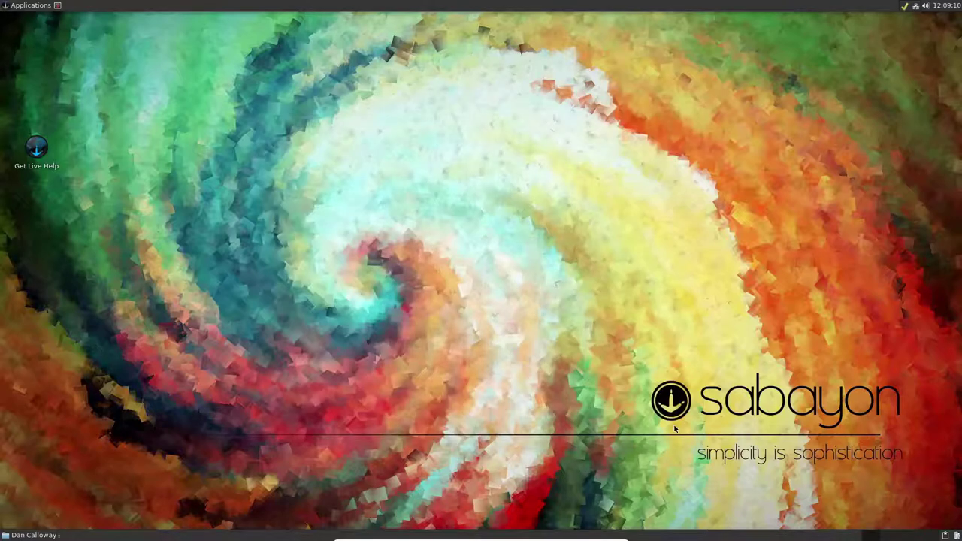
left_click(35, 7)
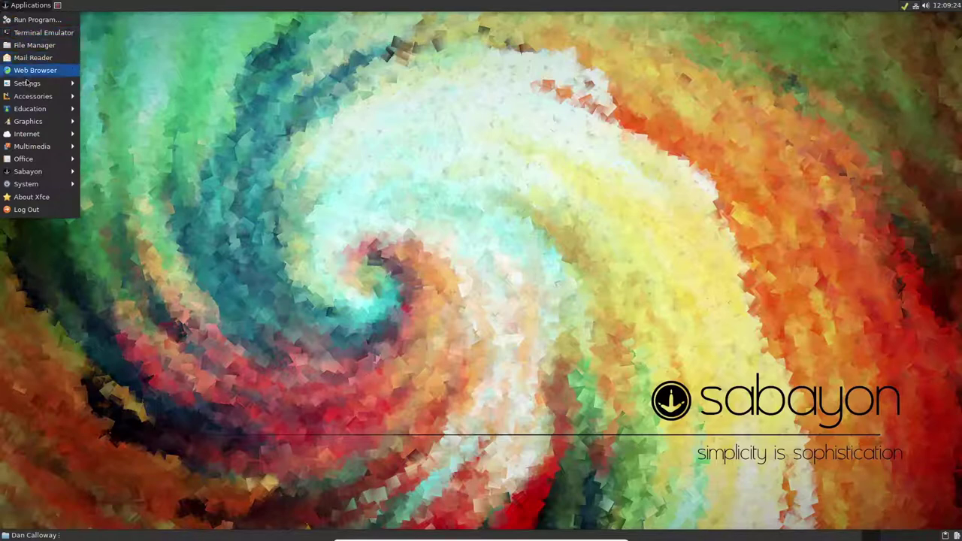
mouse_move(28, 82)
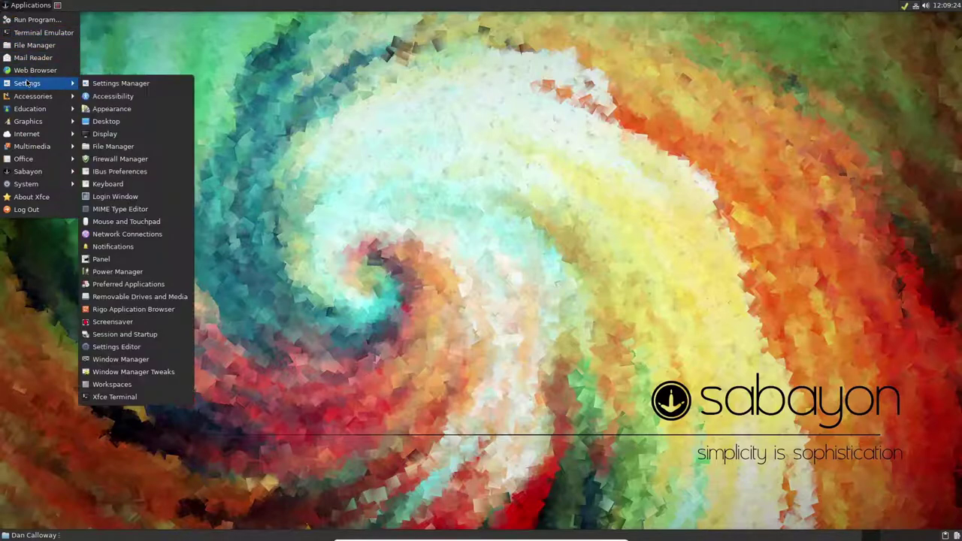
left_click(113, 85)
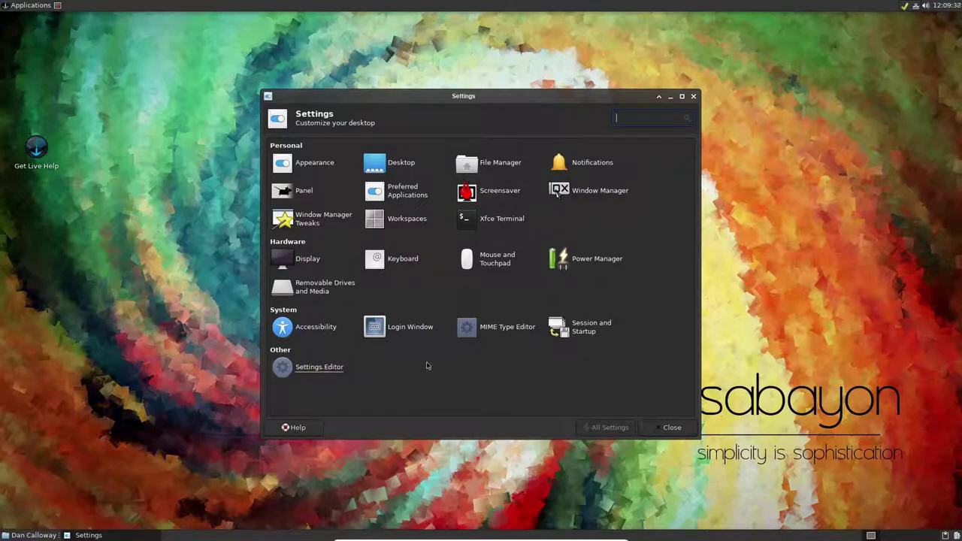
left_click(671, 428)
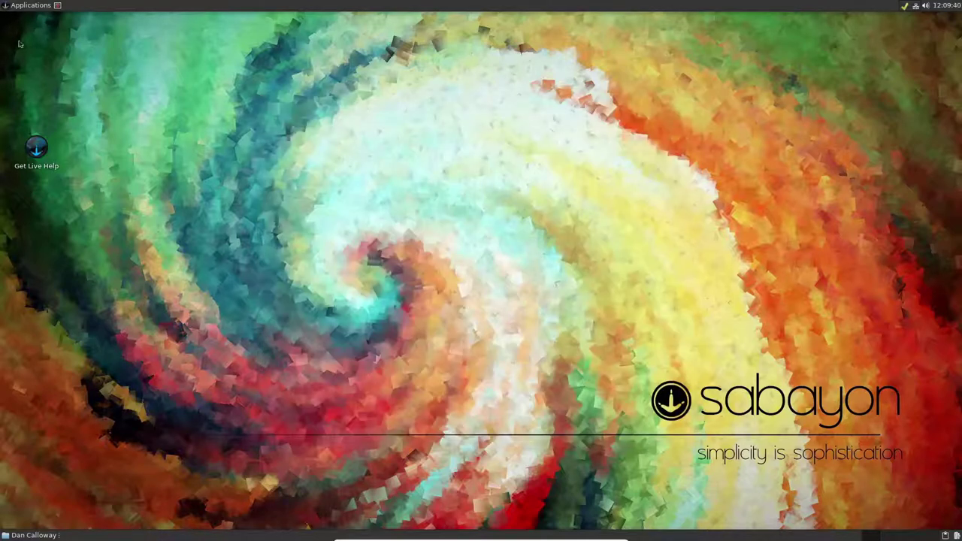
Launch Leafpad and write the note 'This is a note'.
left_click(22, 7)
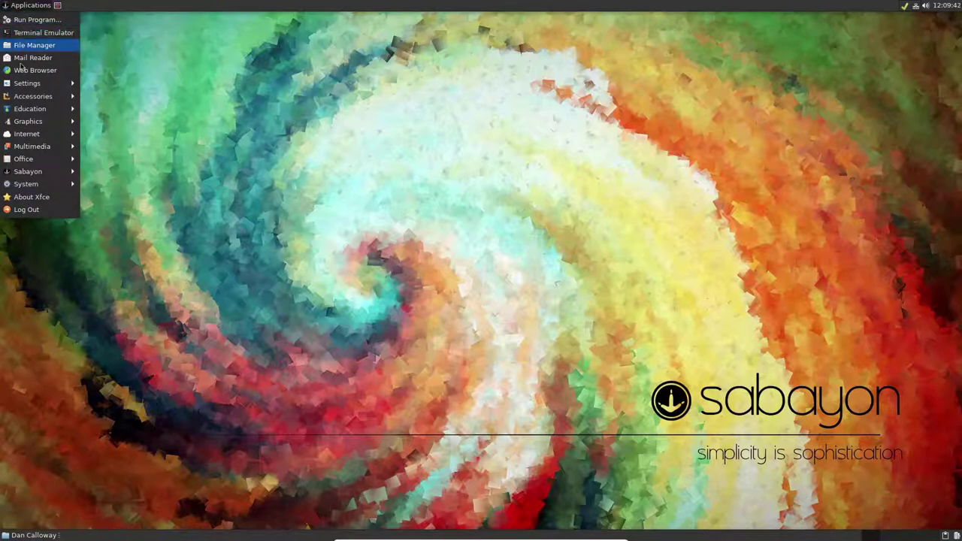
mouse_move(40, 86)
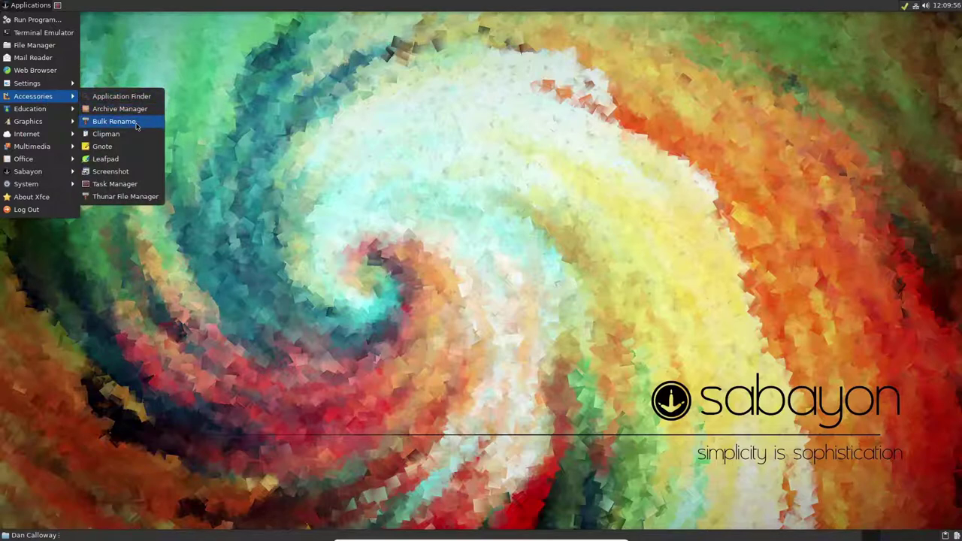
left_click(119, 161)
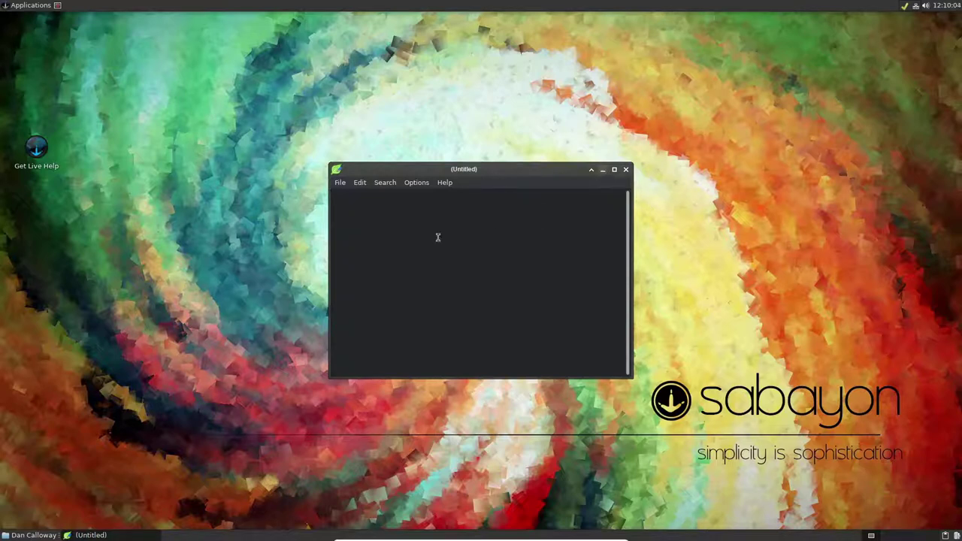
type("This is a note.")
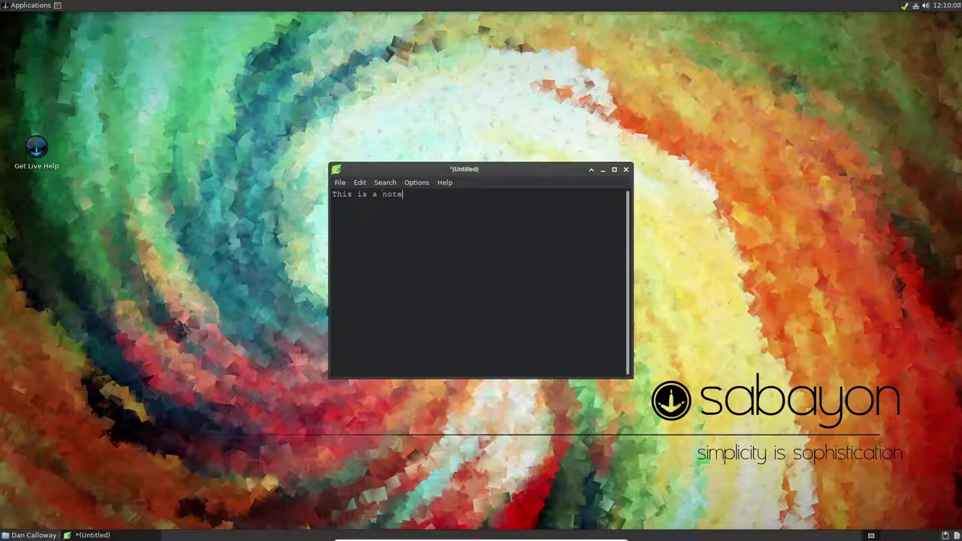
Save the note as sampleNote in the Desktop folder.
left_click(340, 183)
left_click(355, 236)
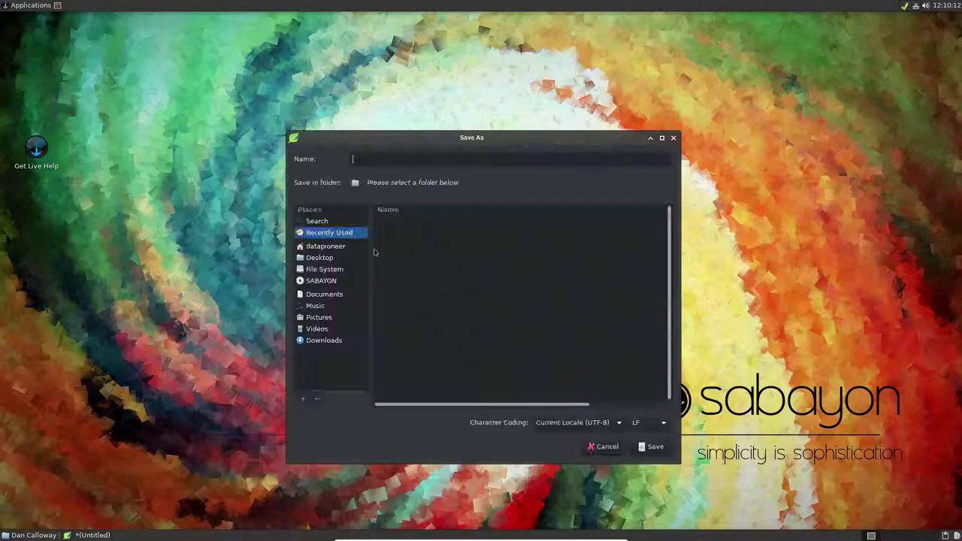
left_click(324, 259)
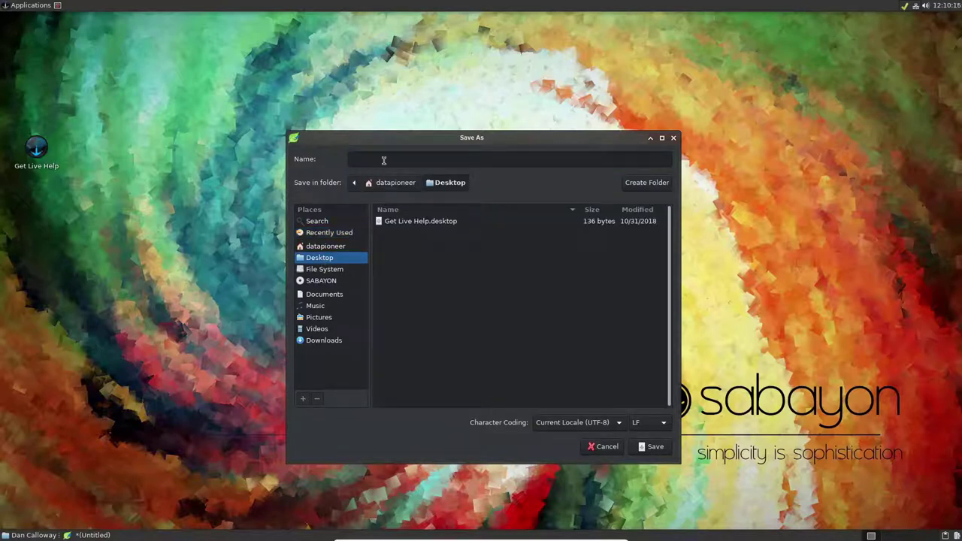
type("sampleNote")
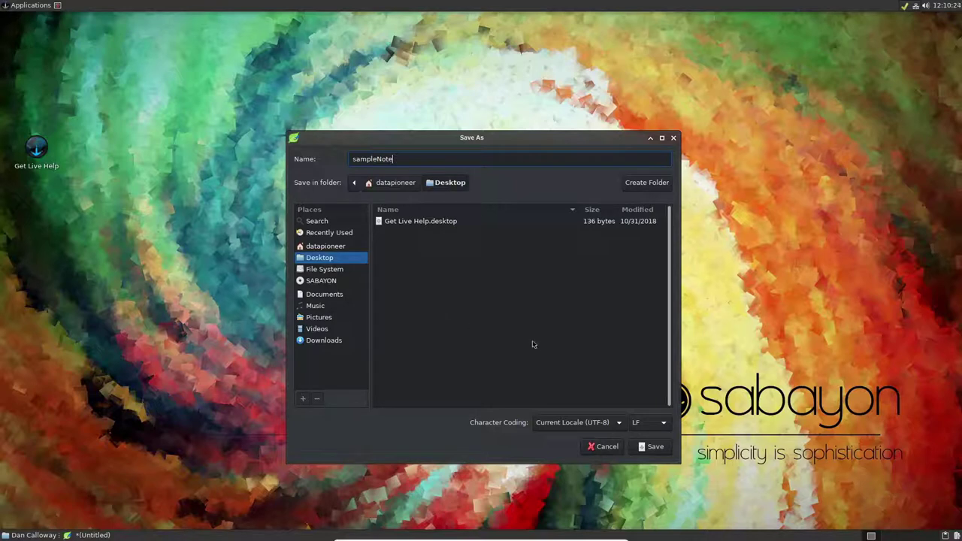
left_click(651, 447)
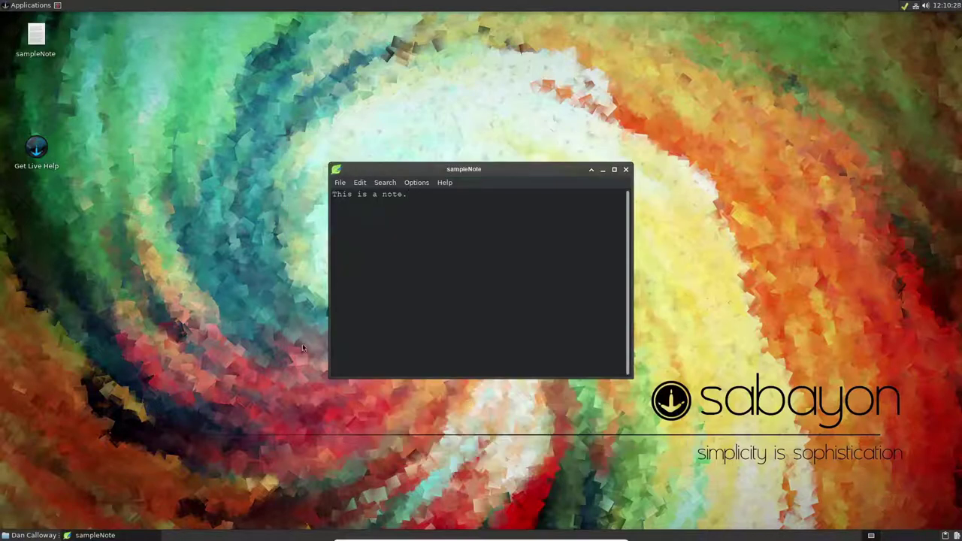
Close Leafpad, reopen sampleNote from its desktop icon, and close it again.
left_click(626, 171)
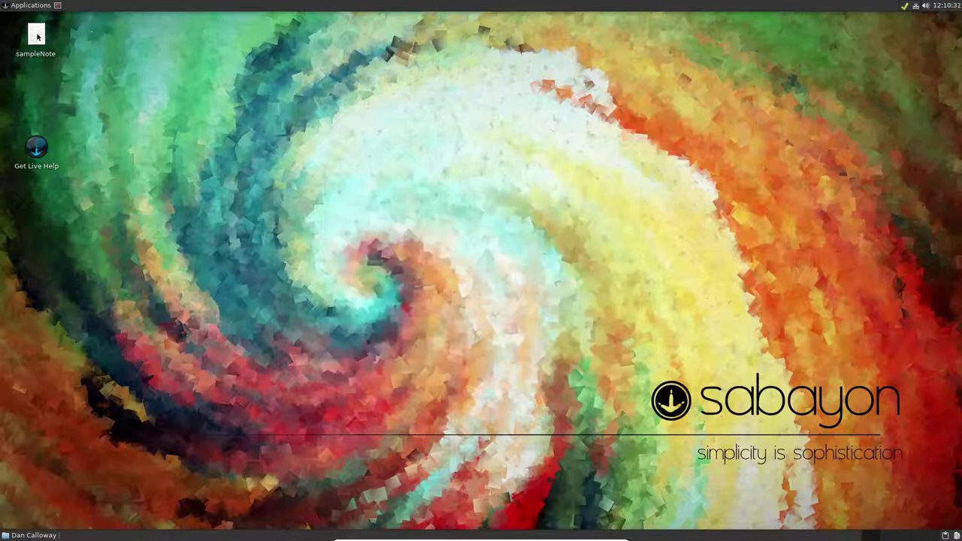
mouse_move(36, 36)
double_click(35, 49)
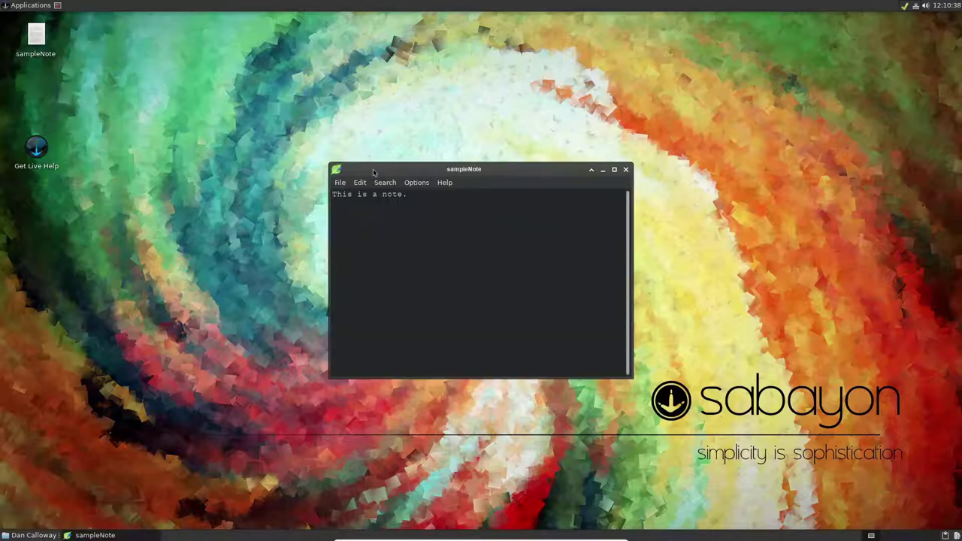
left_click(627, 171)
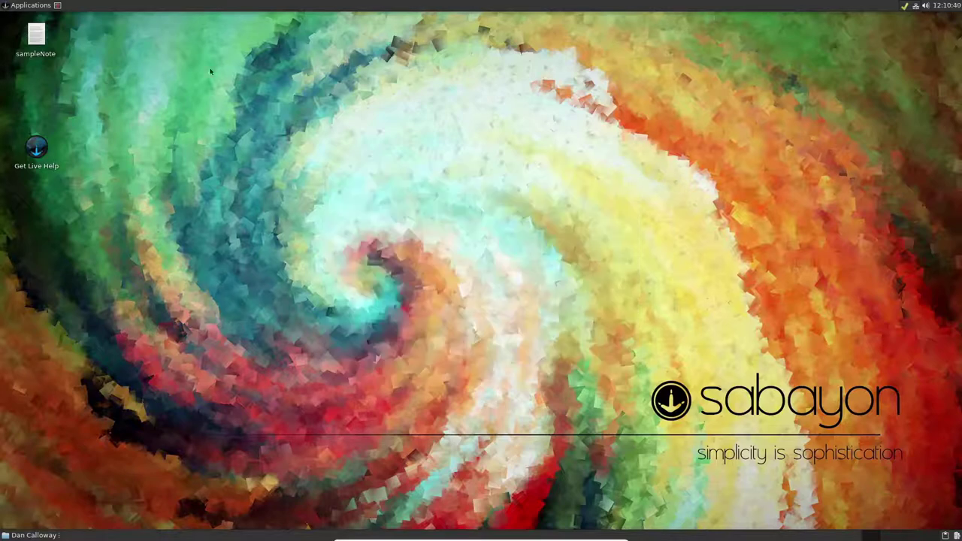
Permanently delete sampleNote from the desktop, then browse to Applications > Graphics.
right_click(35, 44)
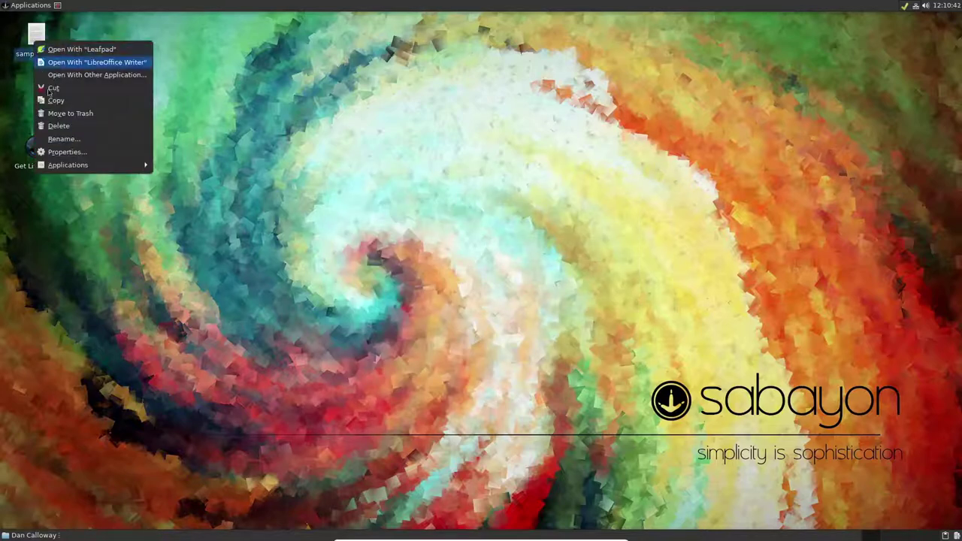
left_click(54, 126)
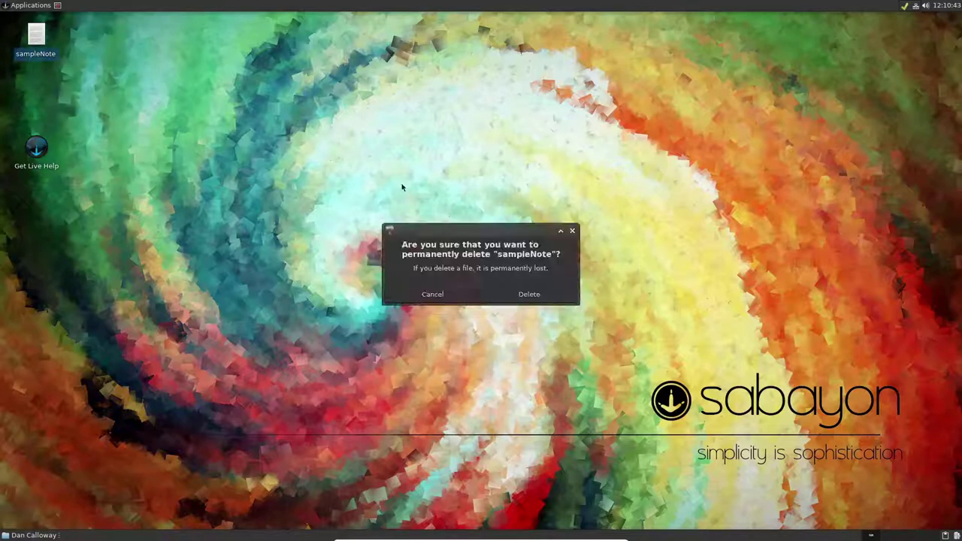
left_click(526, 297)
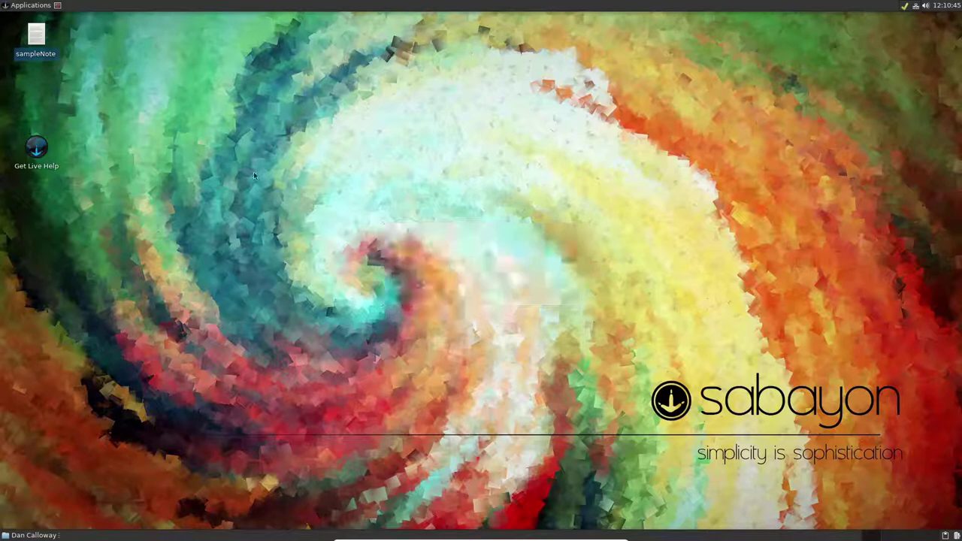
left_click(15, 7)
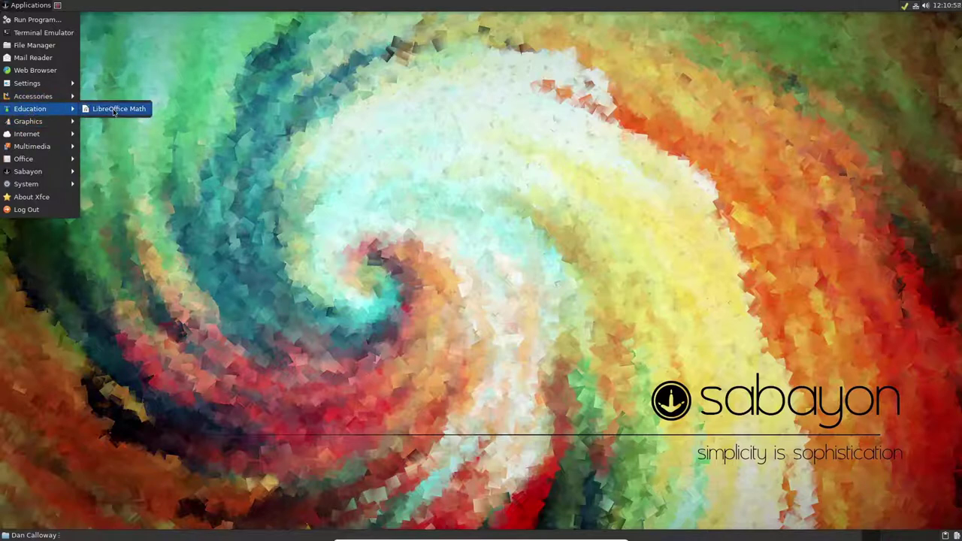
mouse_move(57, 124)
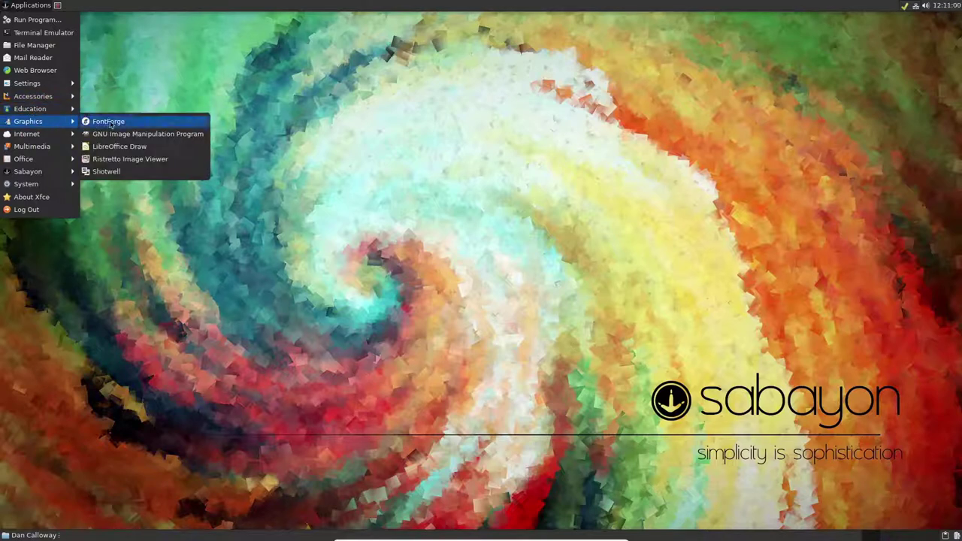
Launch GIMP 2.10 from the Graphics menu, maximize its window, then close it.
left_click(149, 136)
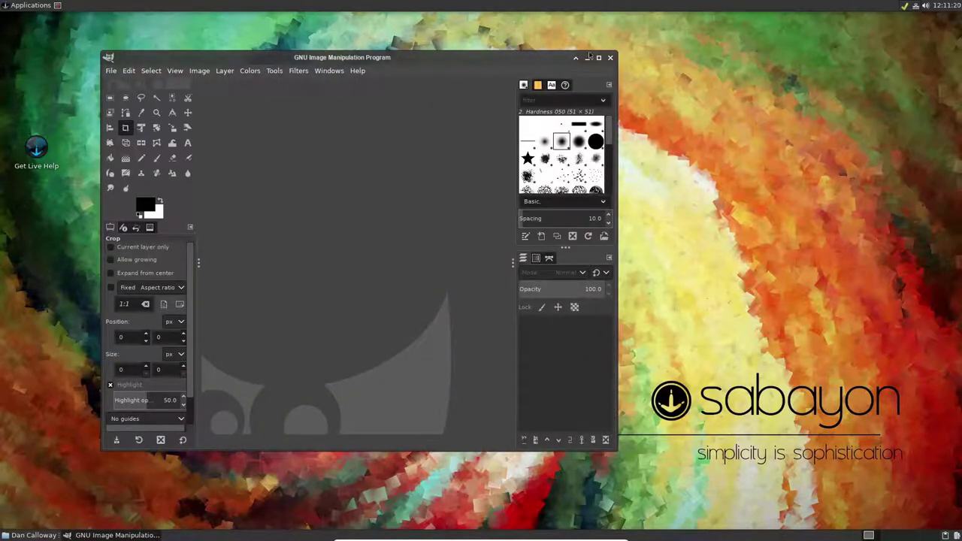
left_click(598, 58)
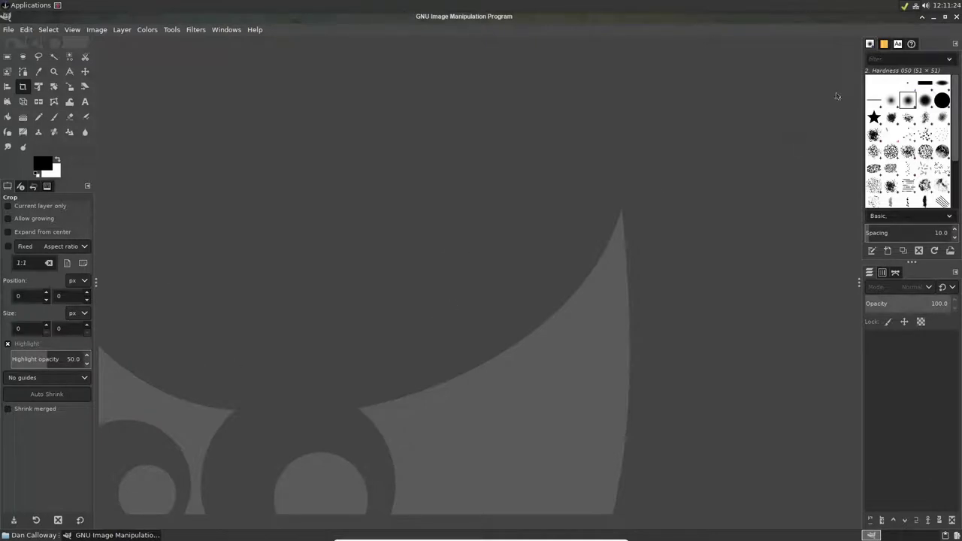
left_click(955, 18)
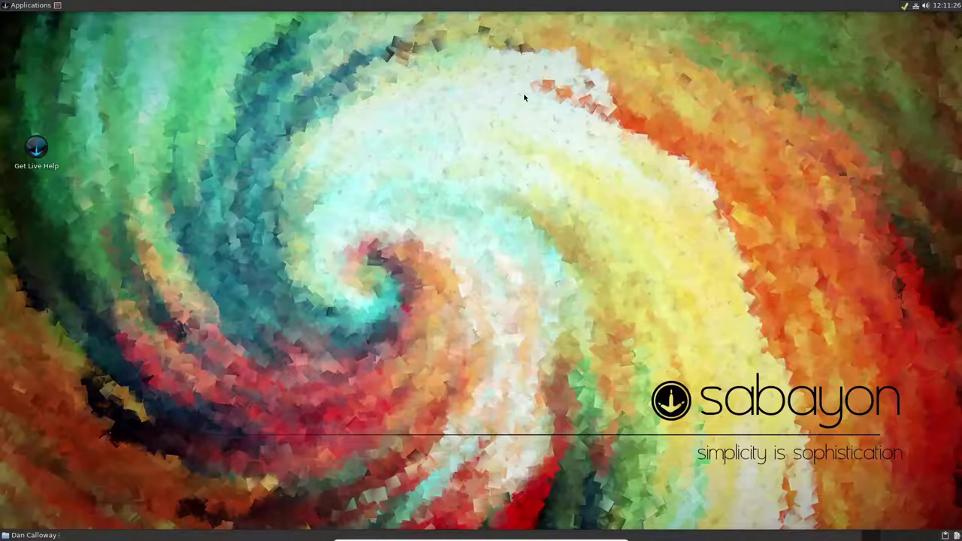
Screenshot the entire screen with a 2-second delay and save it to Pictures as Screenshot_2019-10-20_12-11-49.png.
left_click(34, 8)
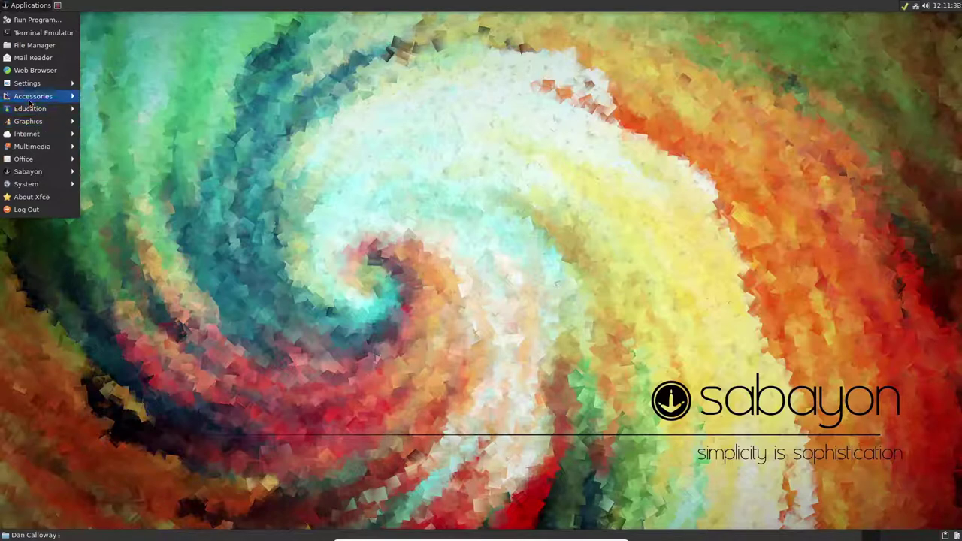
left_click(157, 172)
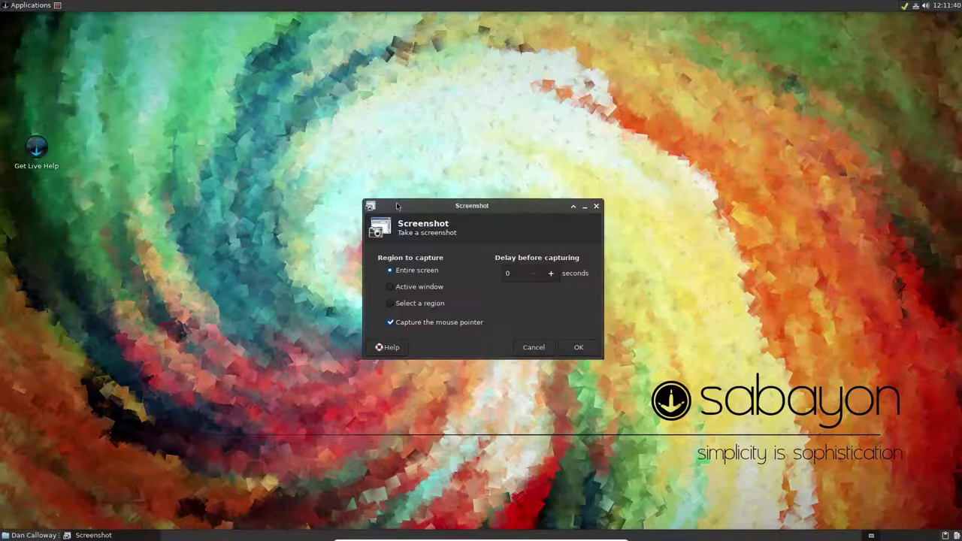
left_click(554, 276)
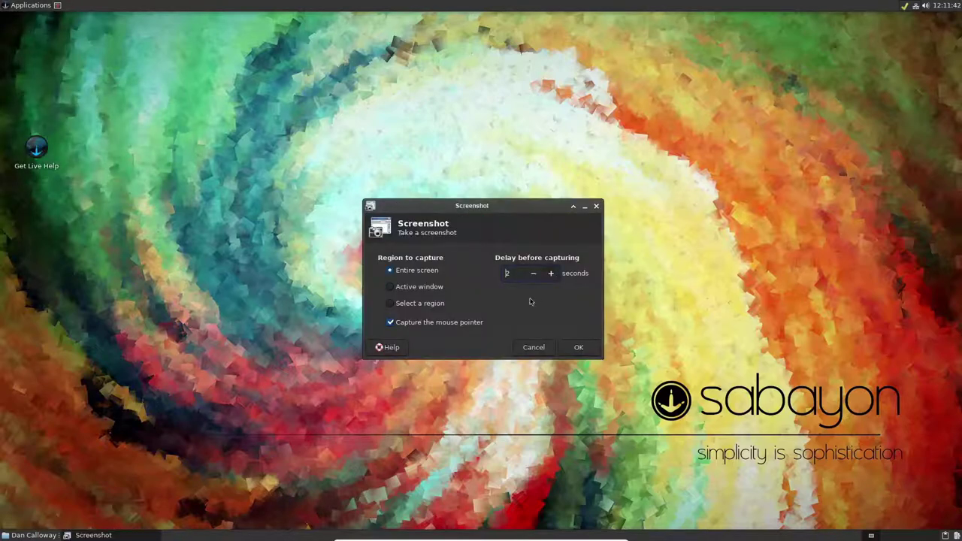
left_click(581, 347)
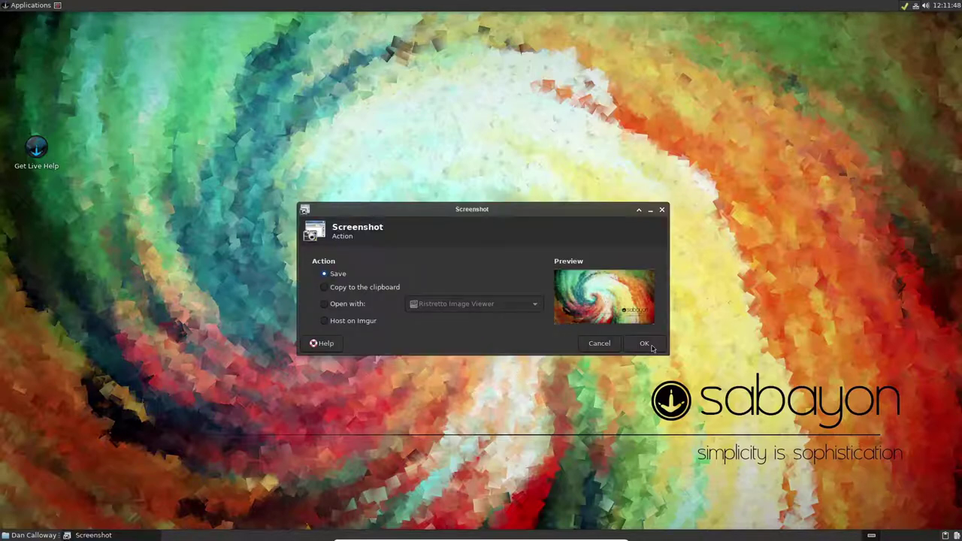
left_click(648, 344)
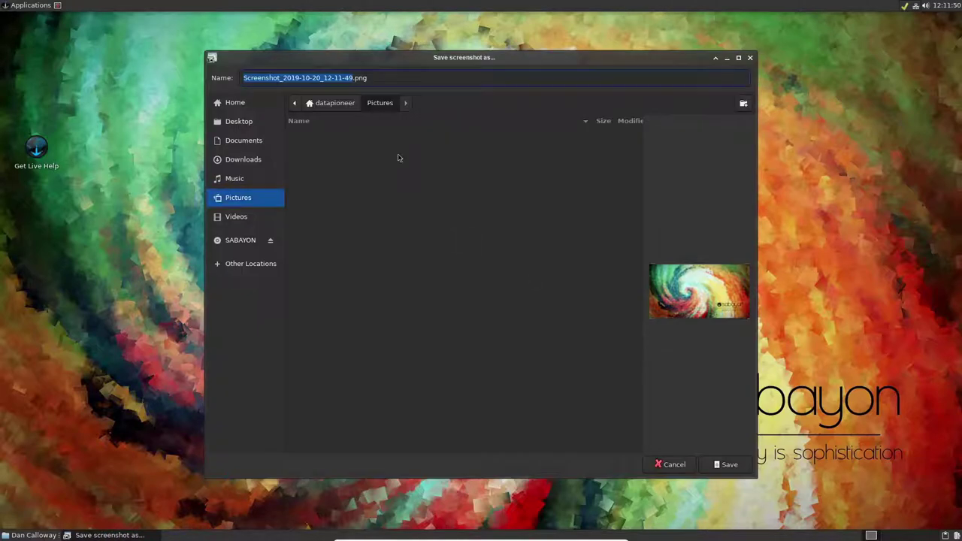
left_click(727, 464)
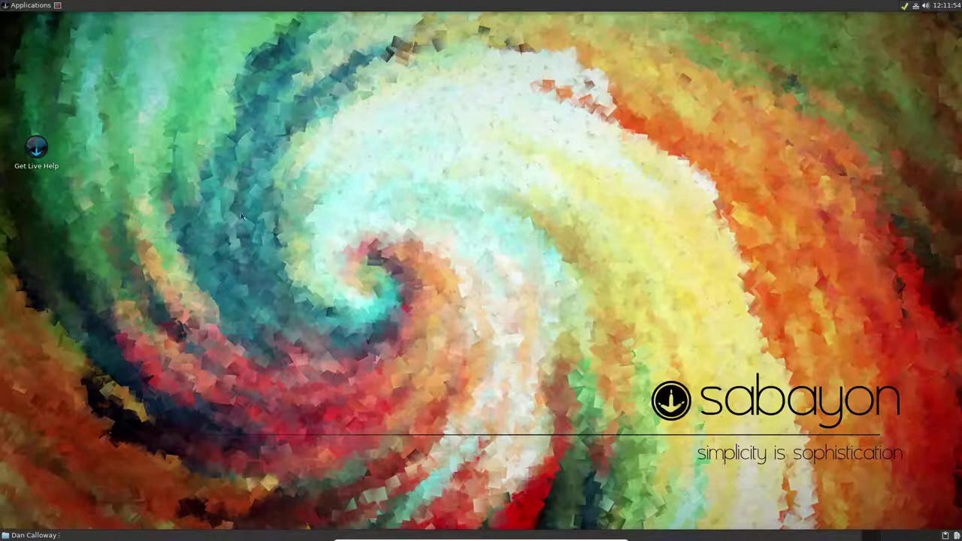
left_click(25, 6)
Open Screenshot_2019-10-20_12-11-49.png in Ristretto, view it maximized at 1920 x 1080, then close Ristretto.
mouse_move(12, 127)
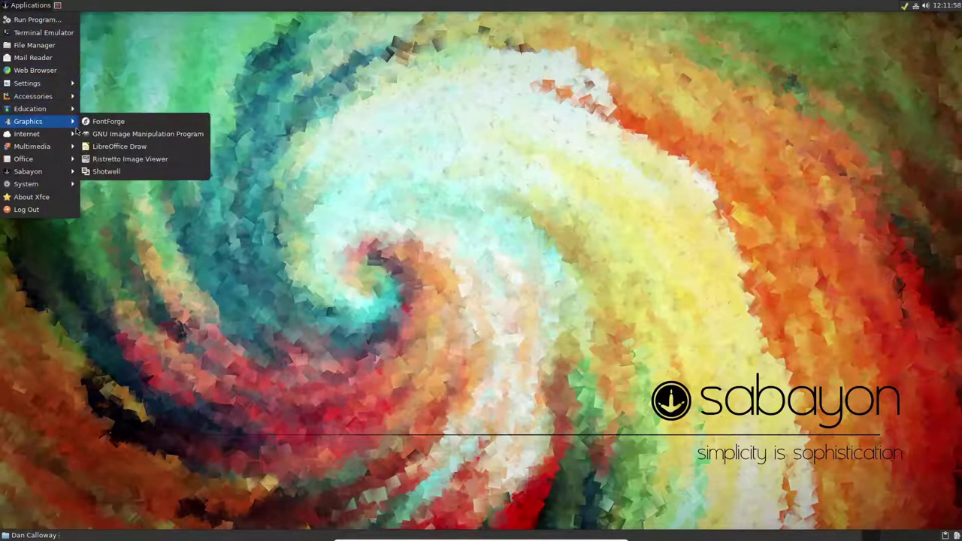
left_click(130, 158)
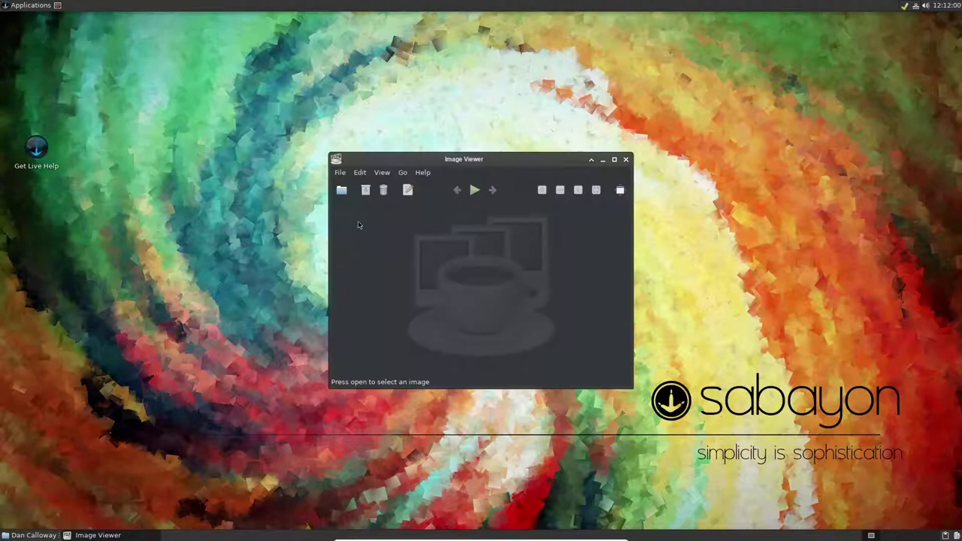
left_click(340, 174)
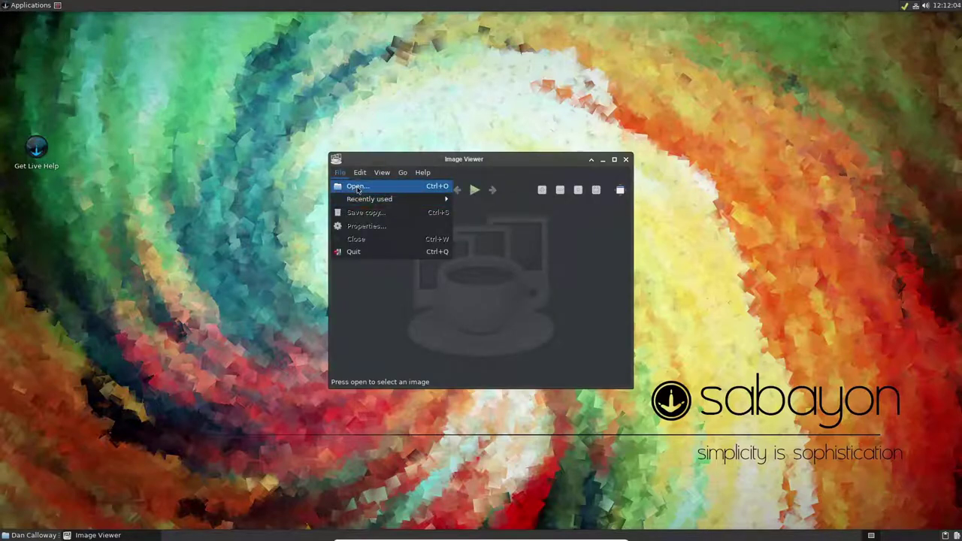
left_click(358, 189)
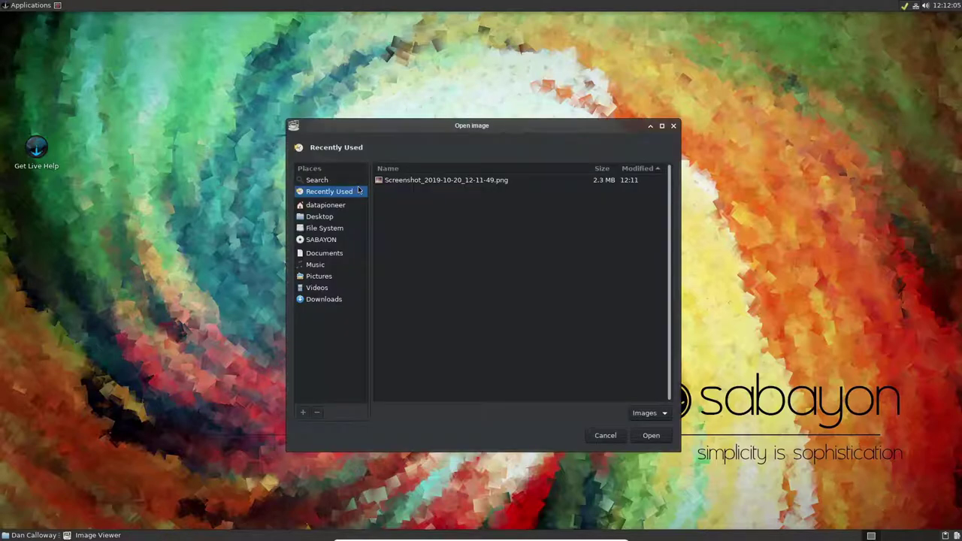
left_click(428, 182)
left_click(651, 436)
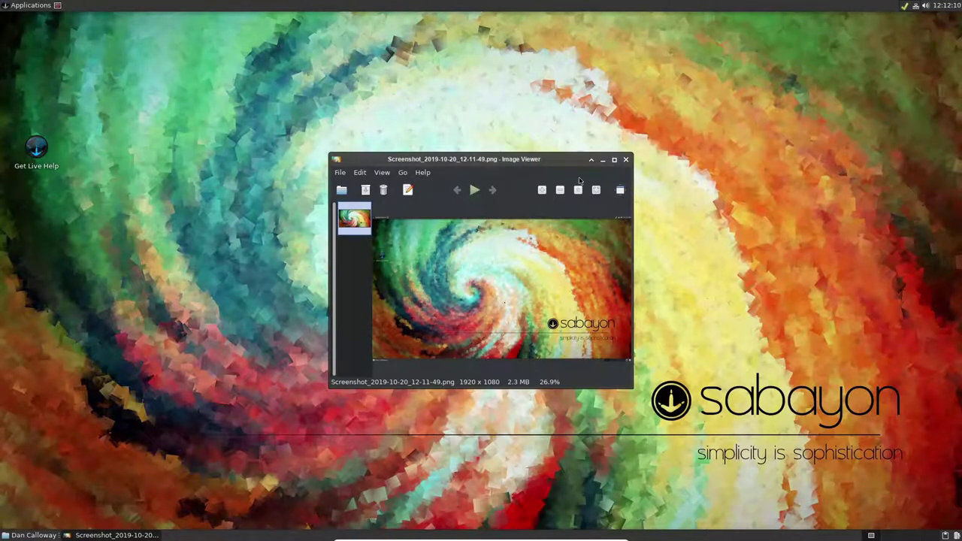
left_click(614, 160)
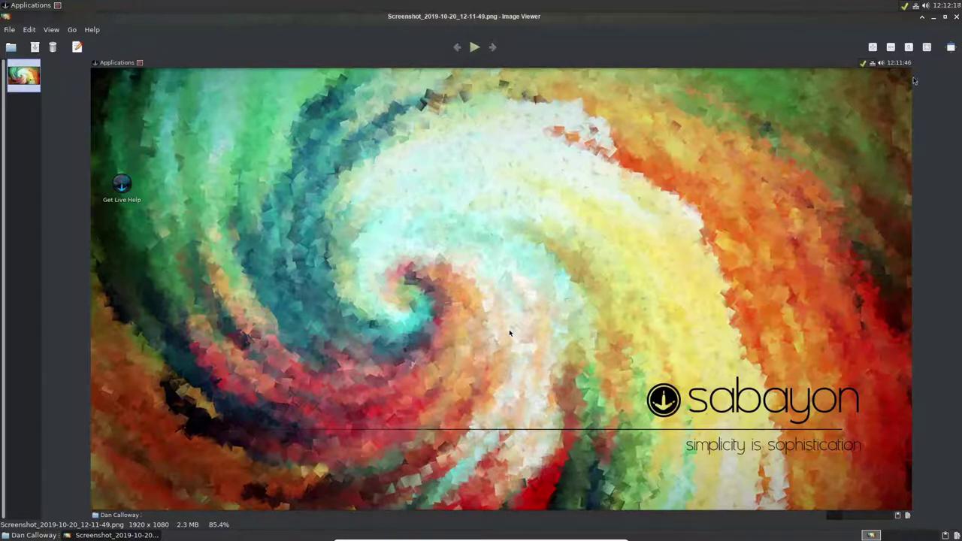
left_click(956, 16)
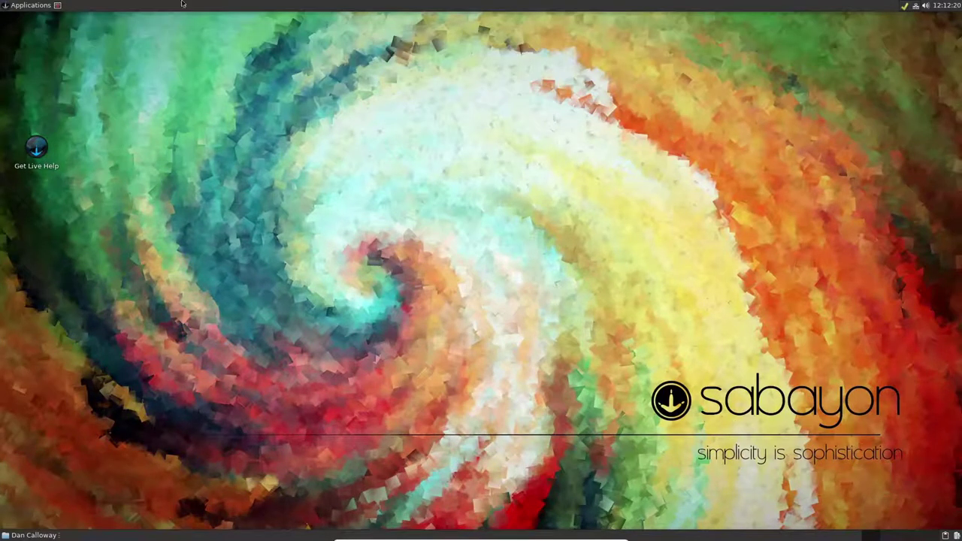
Browse the Applications menu's Graphics, Internet, Multimedia and Office categories, ending on the Sabayon links.
left_click(20, 8)
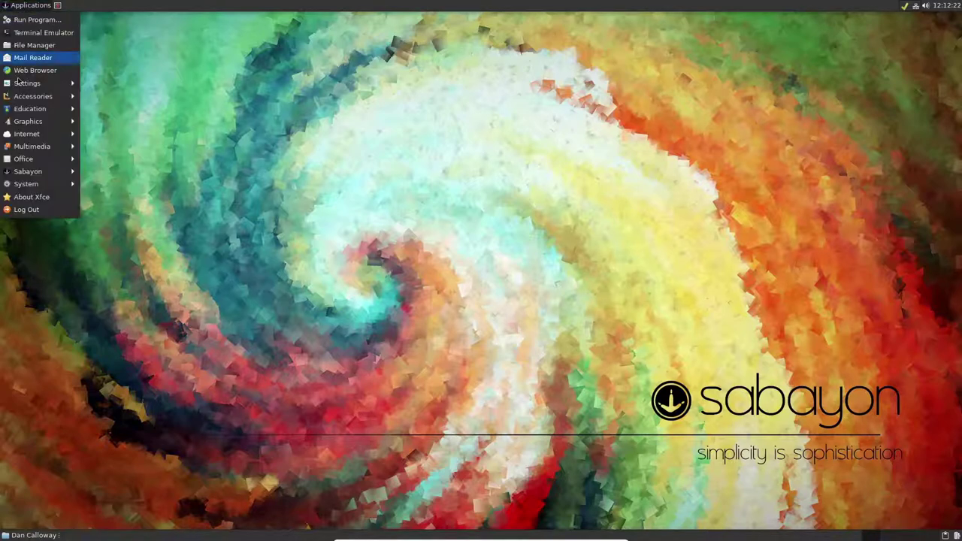
mouse_move(23, 122)
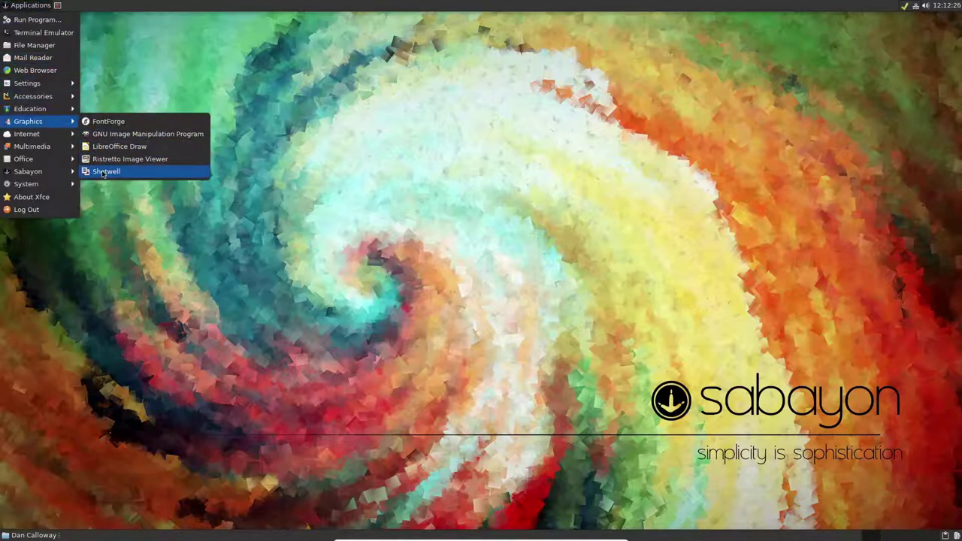
mouse_move(45, 133)
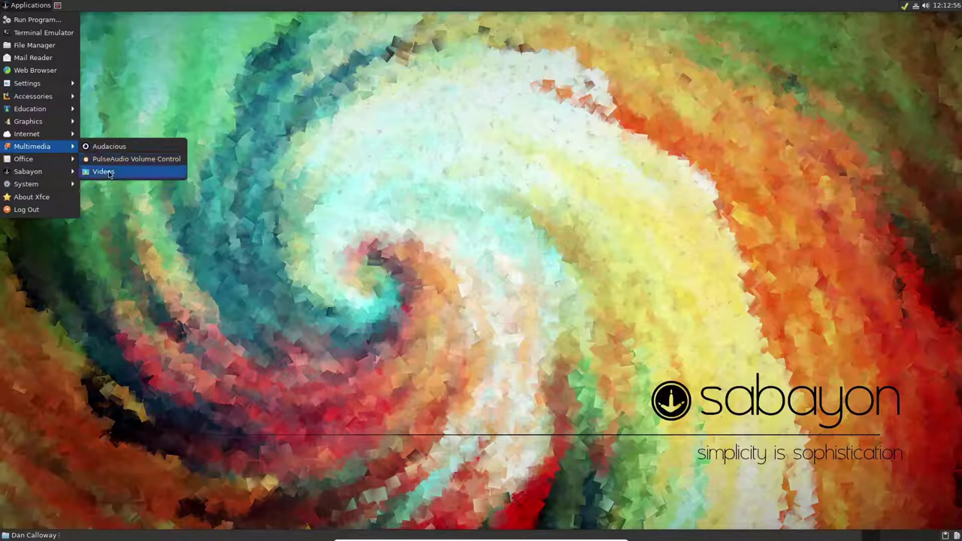
mouse_move(39, 164)
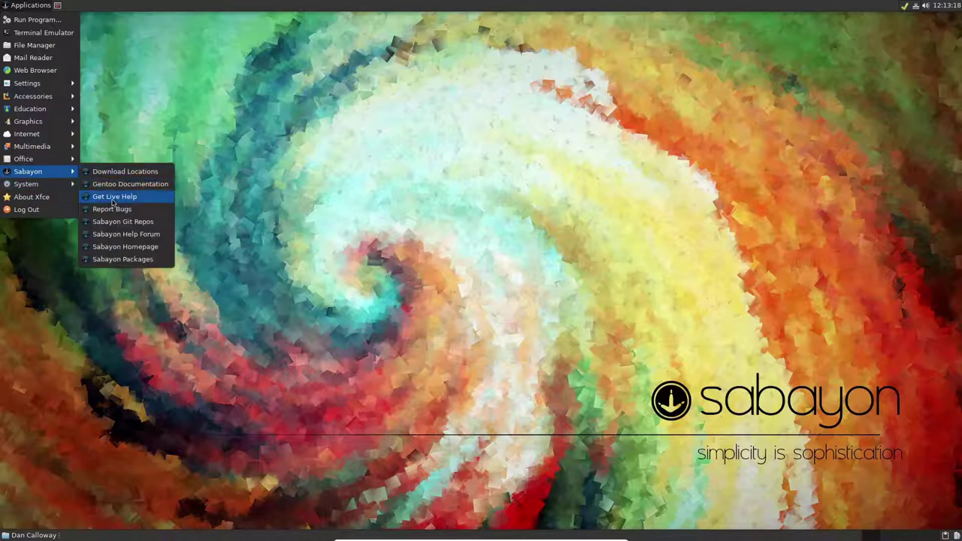
Open sabayon.org in Firefox, look over the home page, and go to its Download page.
left_click(137, 246)
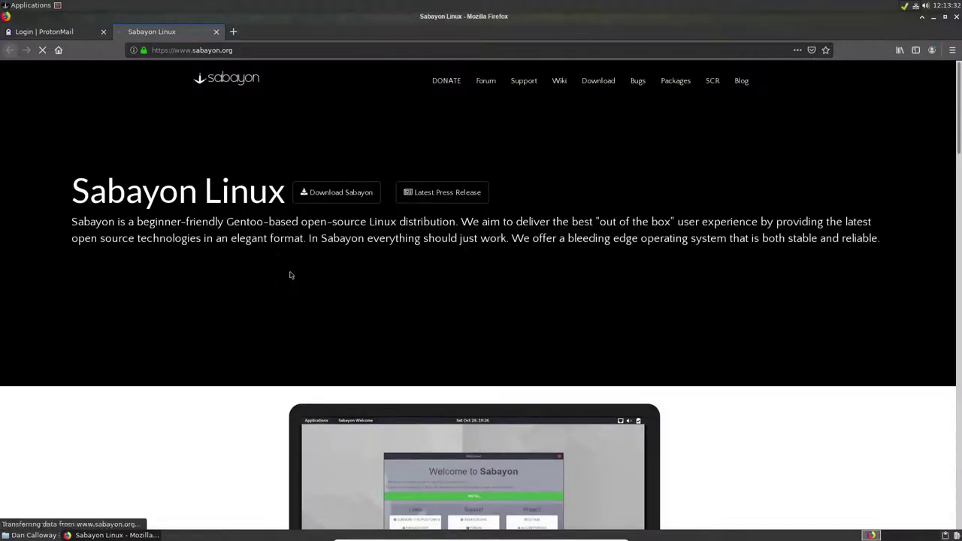
scroll(297, 310, "down", 5)
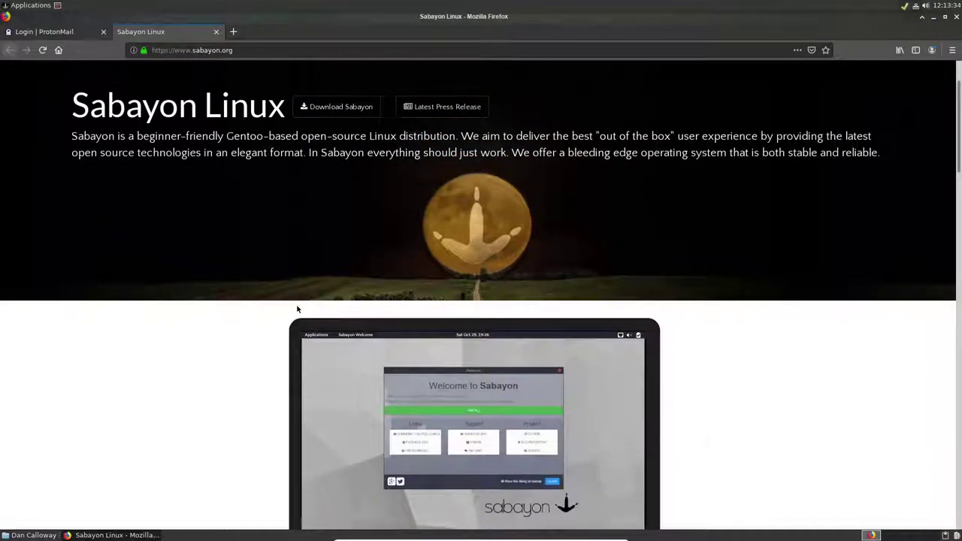
scroll(297, 309, "down", 4)
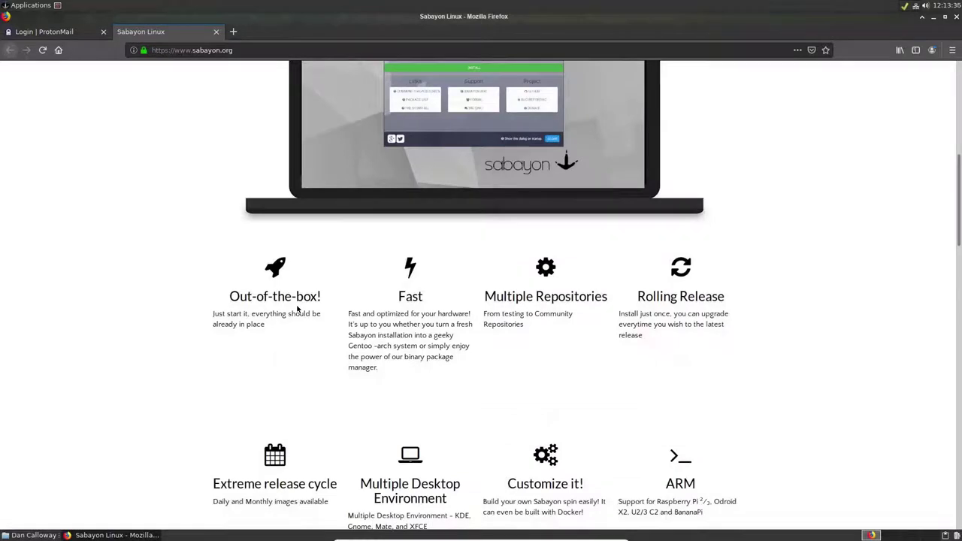
scroll(296, 302, "up", 1)
scroll(296, 302, "up", 3)
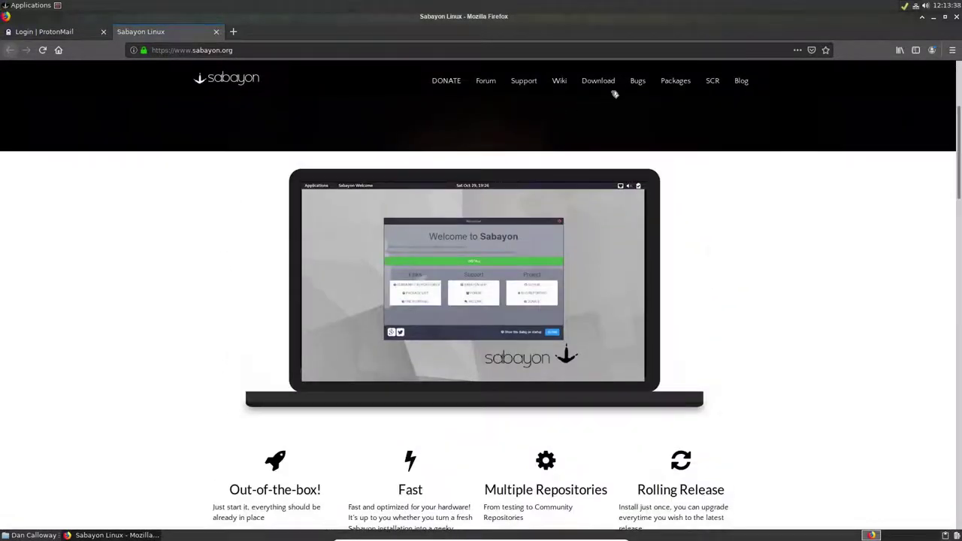
left_click(605, 82)
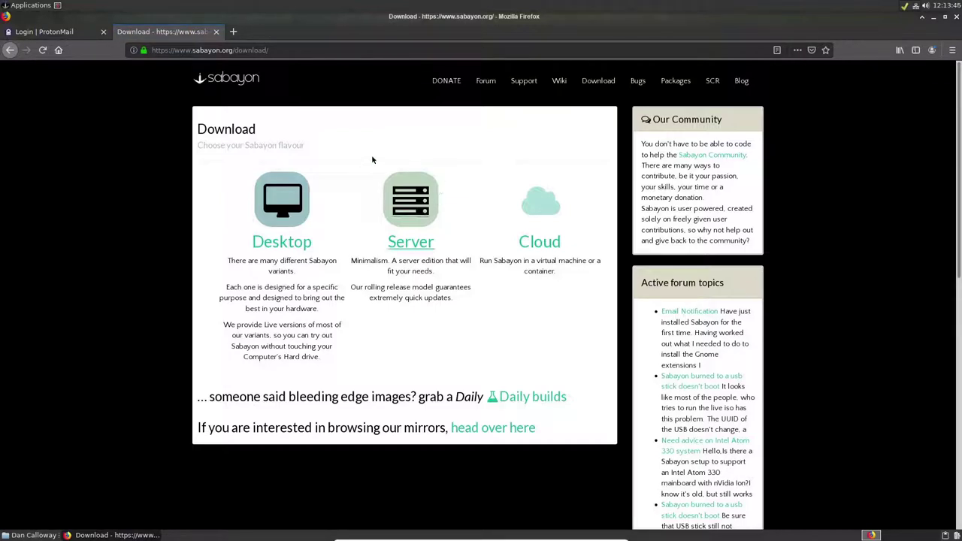
Minimize Firefox and show the Applications menu's System category, from Avahi Zeroconf Browser to XTerm.
left_click(925, 17)
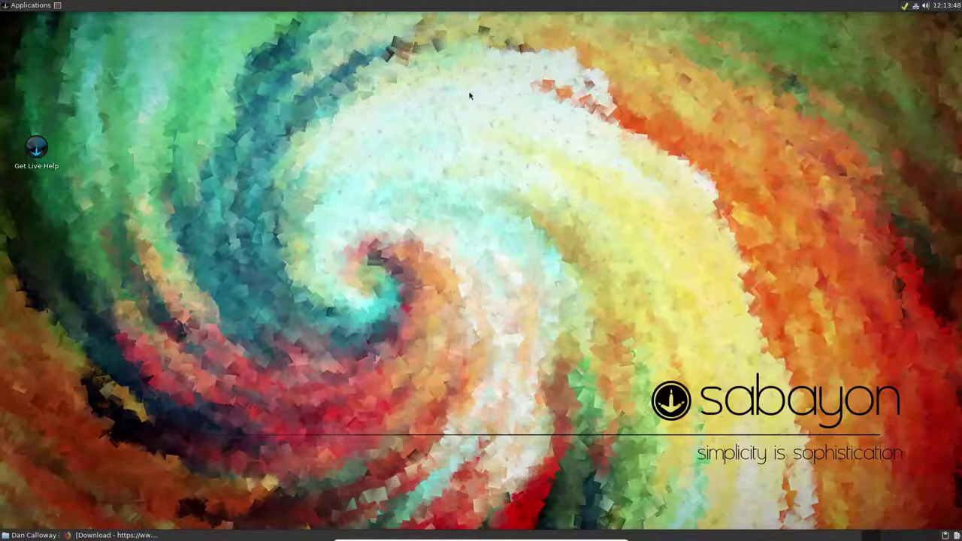
left_click(31, 5)
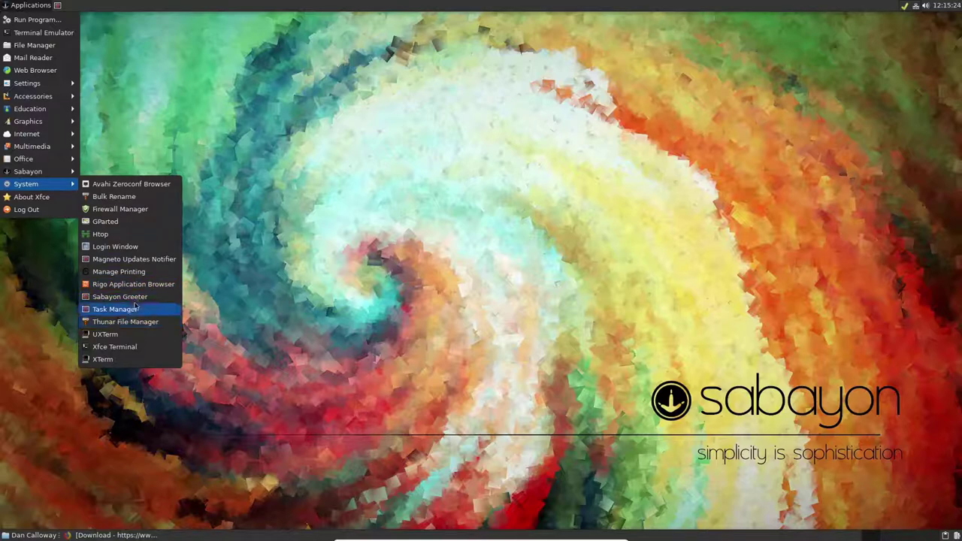
Open the Sabayon Greeter's Welcome to Sabayon dialog from System, then close it.
left_click(167, 299)
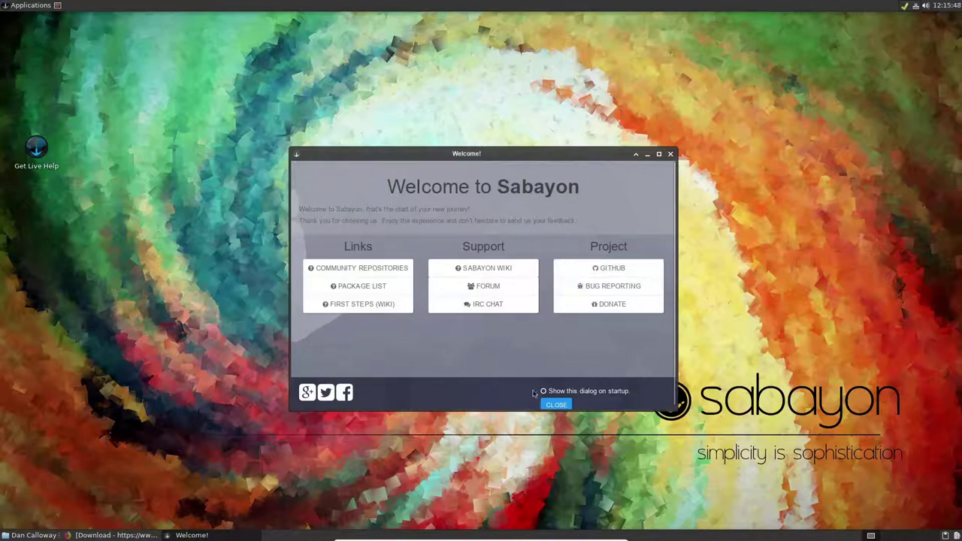
left_click(556, 404)
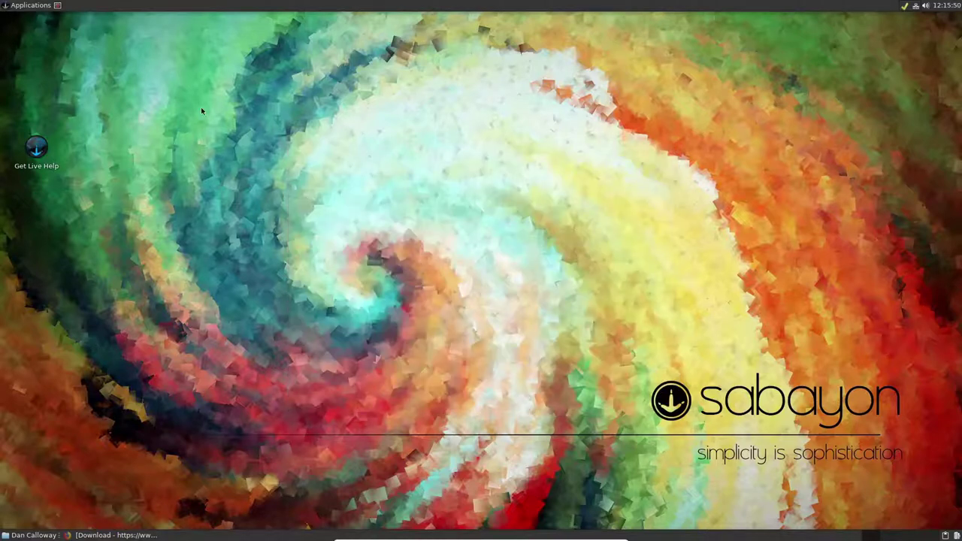
left_click(28, 9)
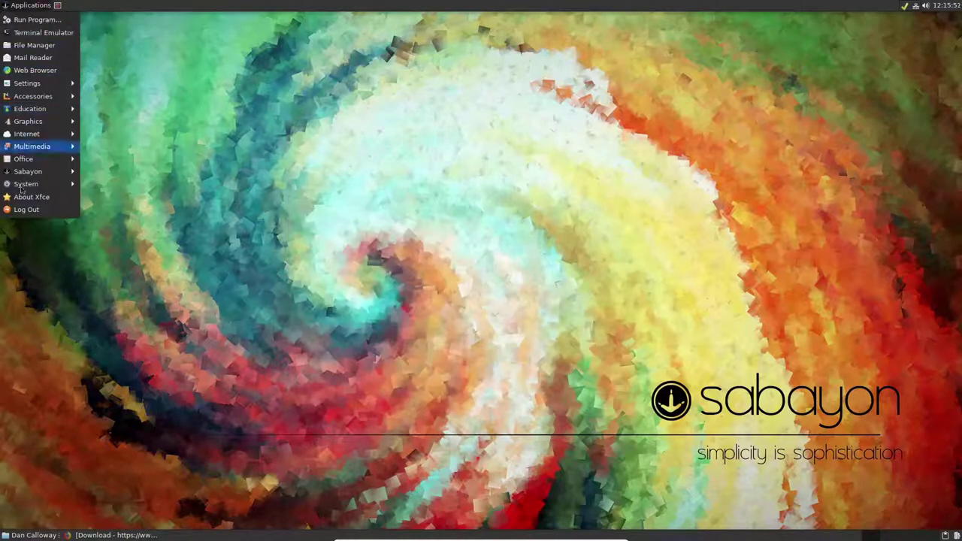
mouse_move(20, 188)
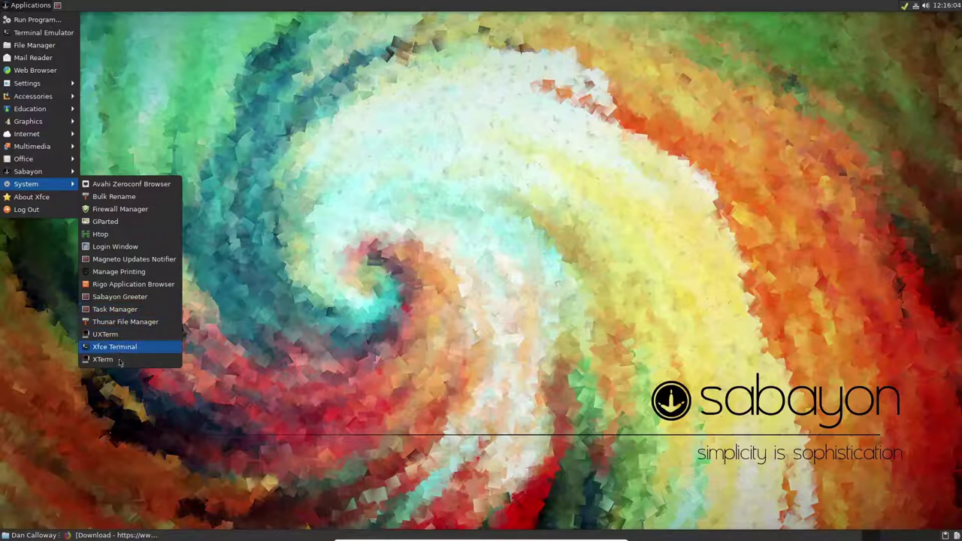
left_click(38, 198)
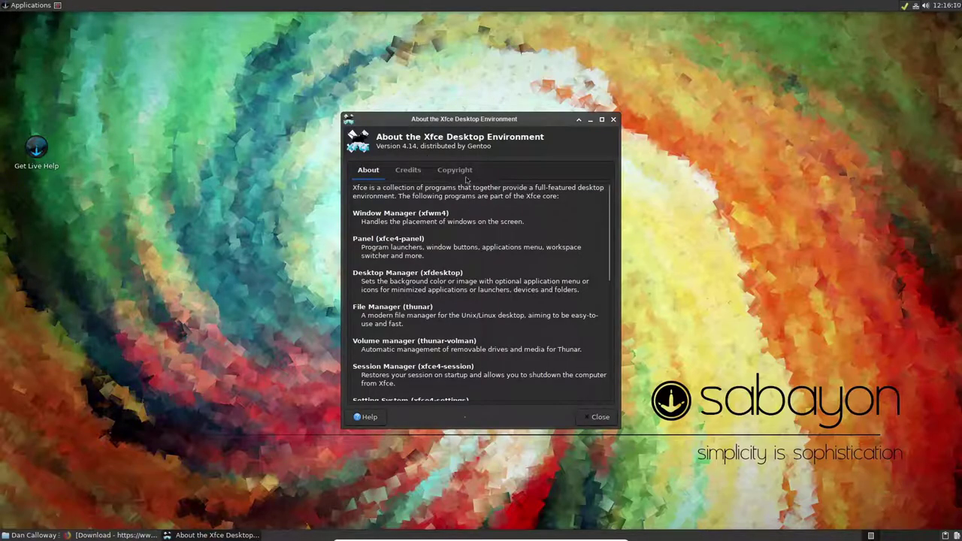
left_click(600, 417)
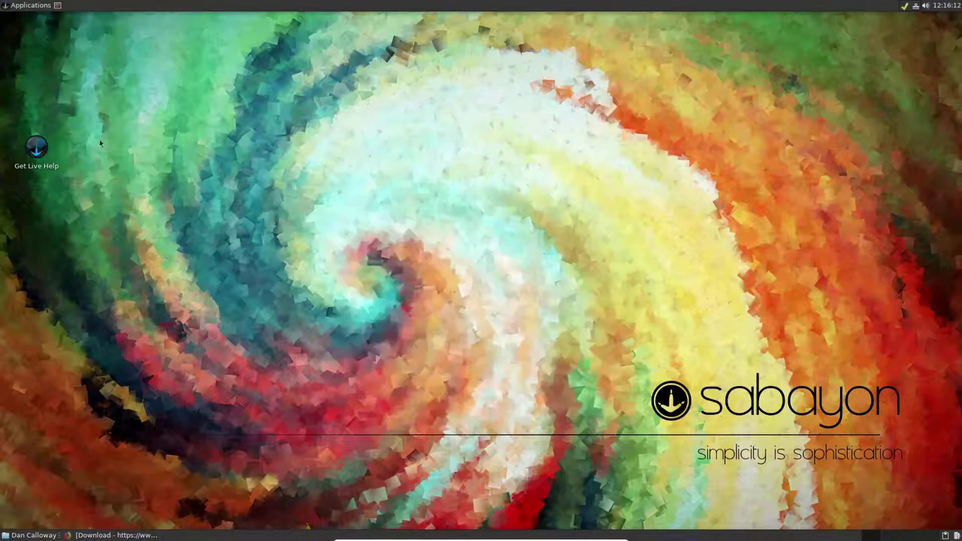
Peek at the Applications menu and the user session options, dismissing each.
left_click(35, 6)
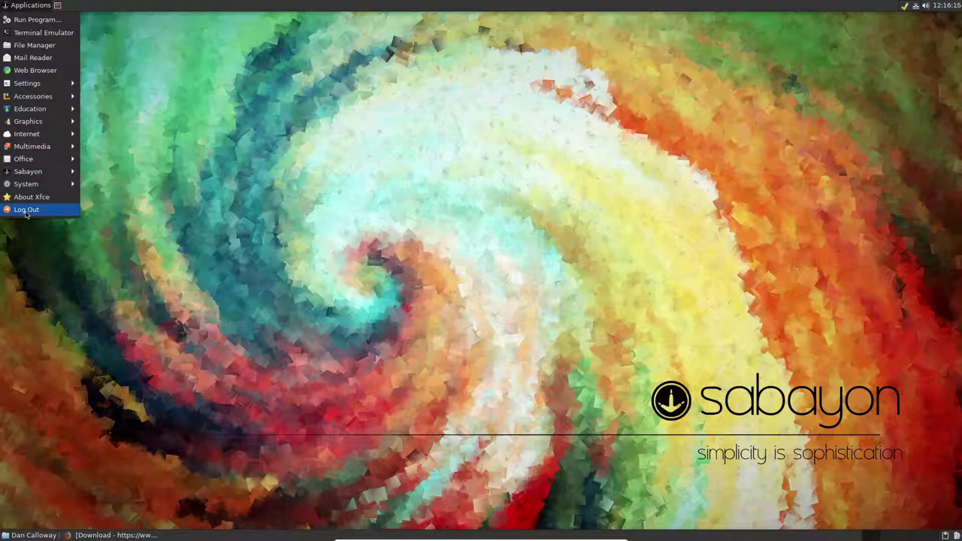
left_click(247, 339)
left_click(44, 537)
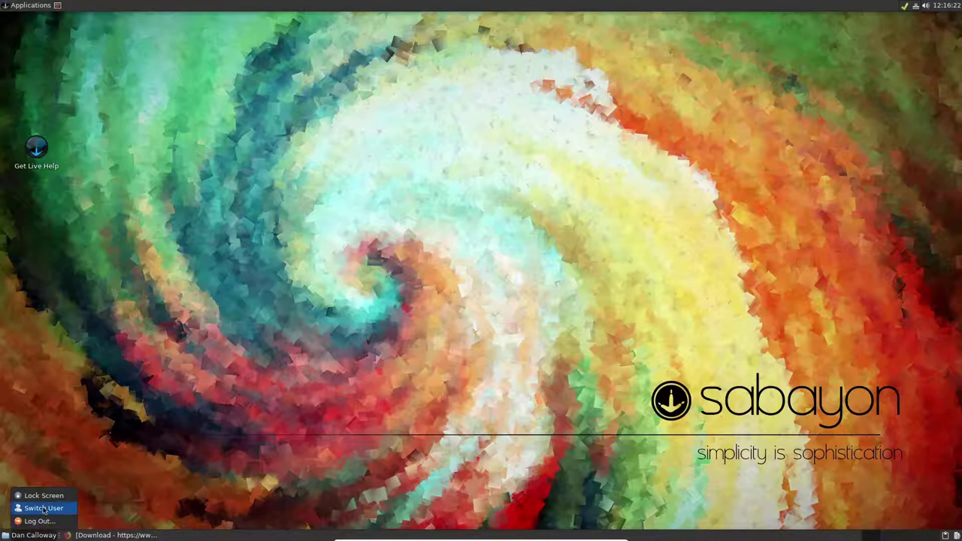
left_click(240, 487)
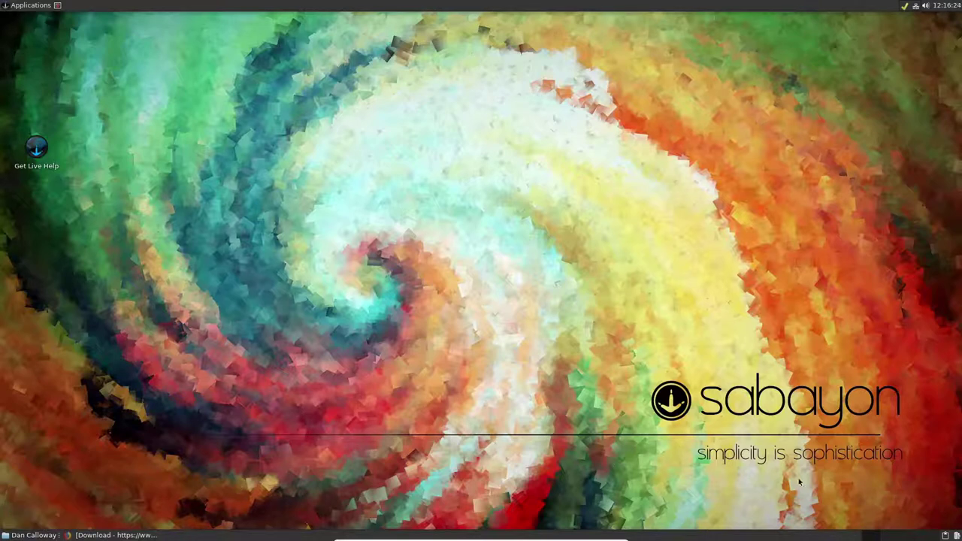
Check the Clipman clipboard history, then open the Trash holding Donate Funds to the Project.desktop.
left_click(945, 535)
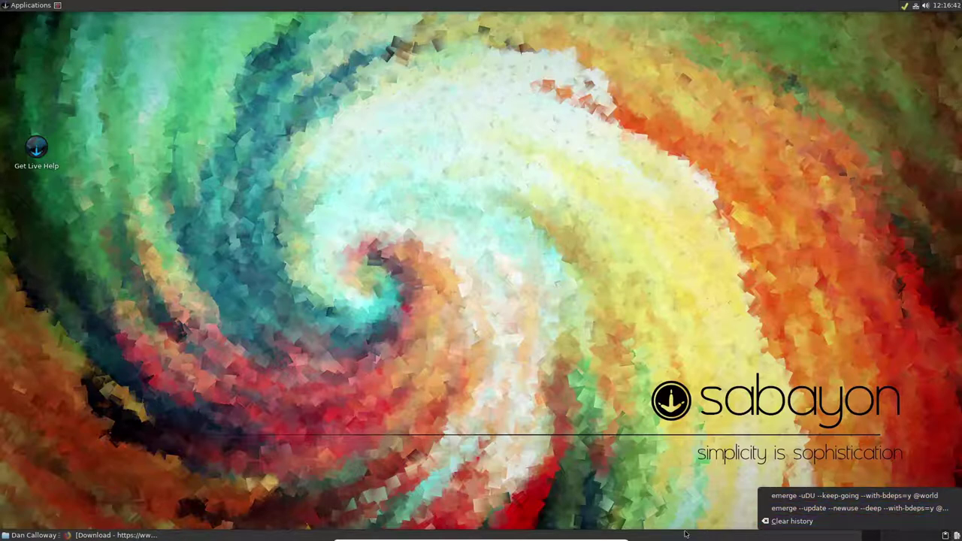
left_click(932, 467)
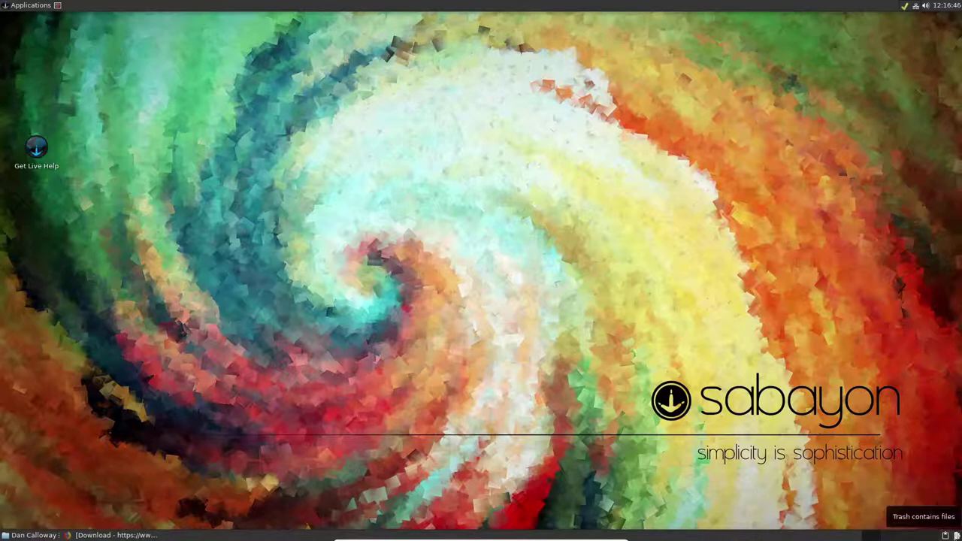
left_click(957, 535)
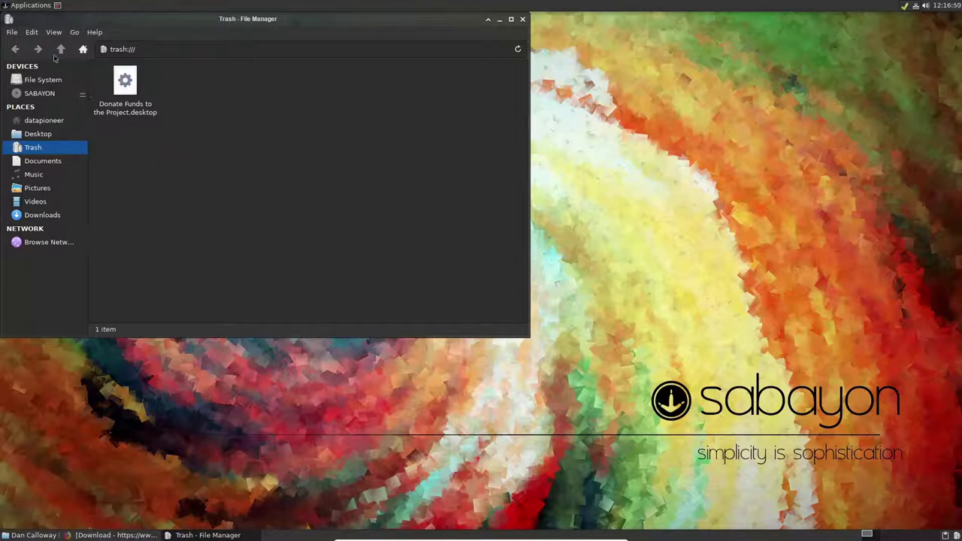
Empty the Trash to 0 items in Thunar and close the file manager window.
left_click(12, 32)
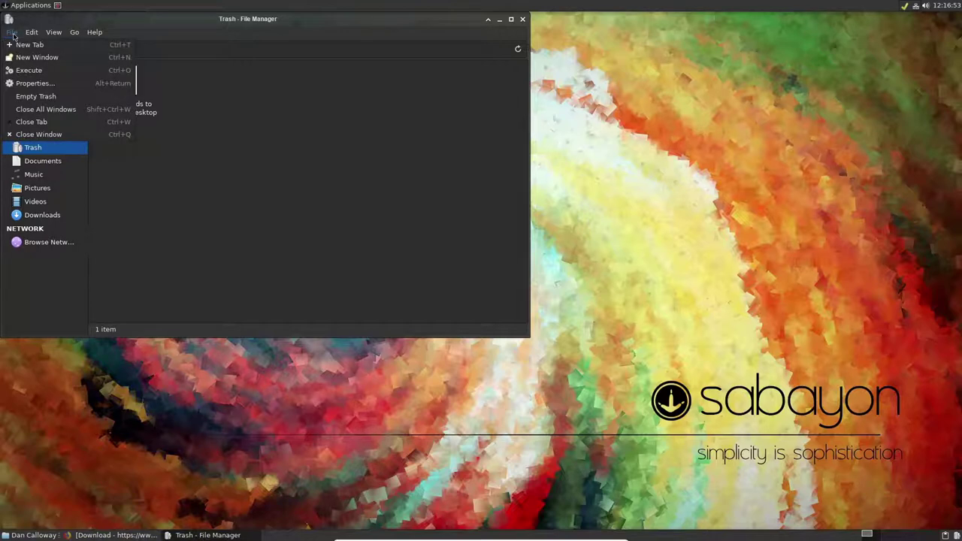
left_click(35, 96)
left_click(335, 219)
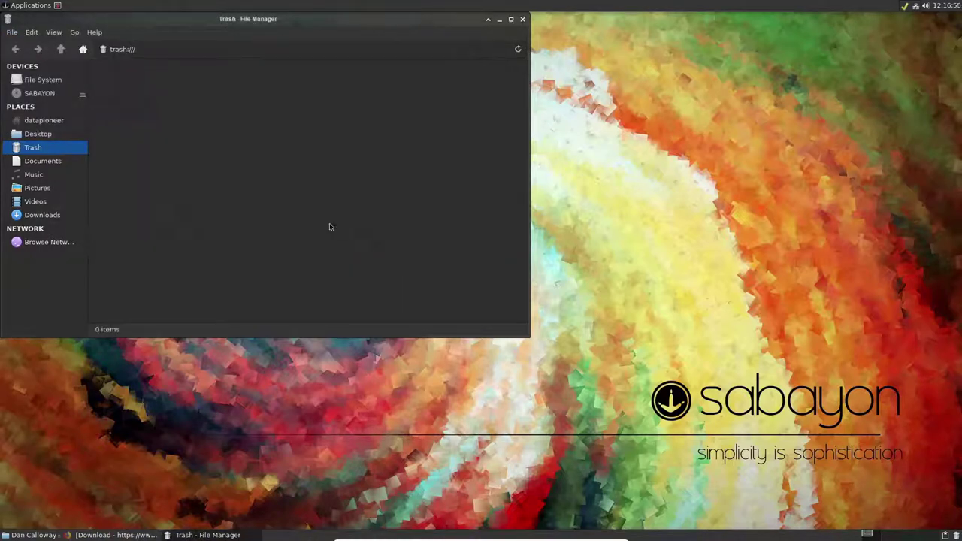
left_click(523, 20)
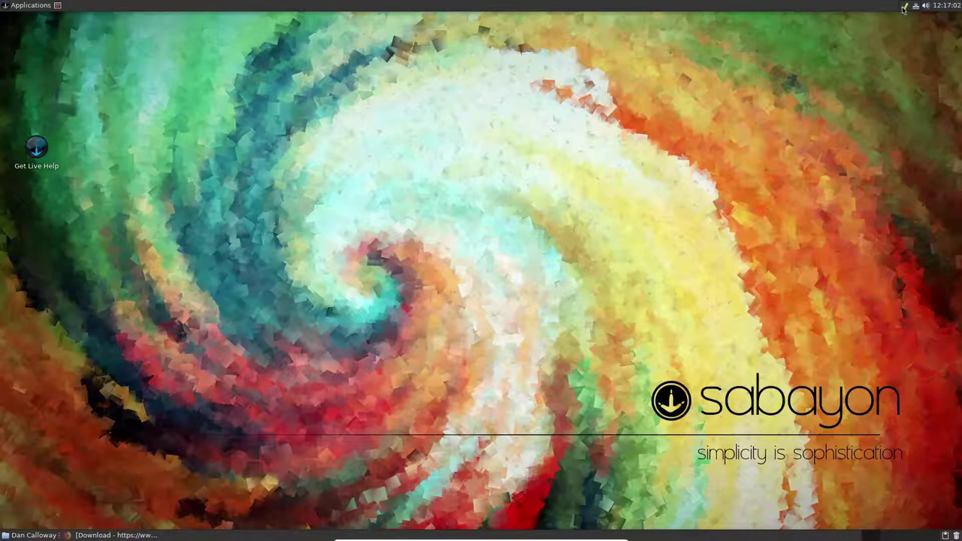
mouse_move(903, 9)
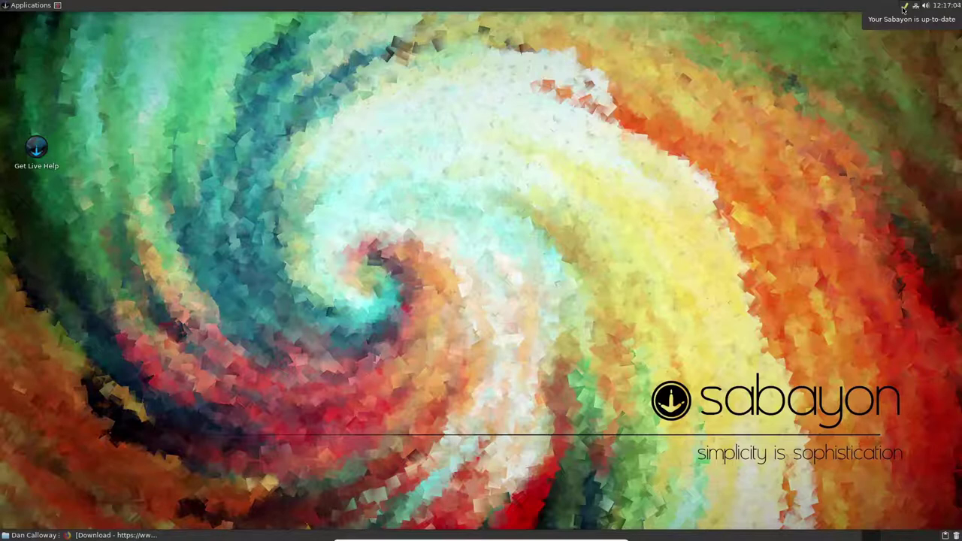
left_click(946, 6)
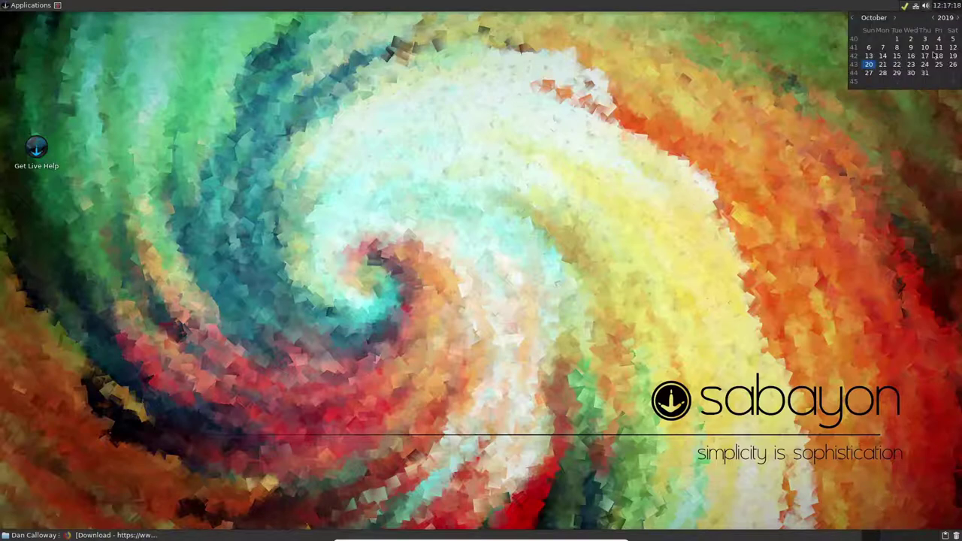
left_click(895, 142)
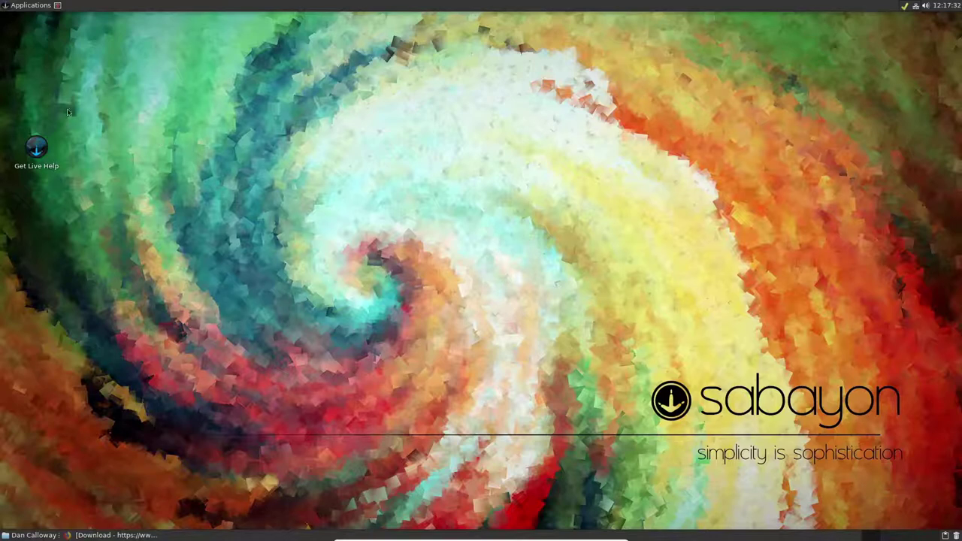
Restart Sabayon through the user menu's Log Out dialog, rebooting to the GRUB 2.02 menu.
left_click(38, 536)
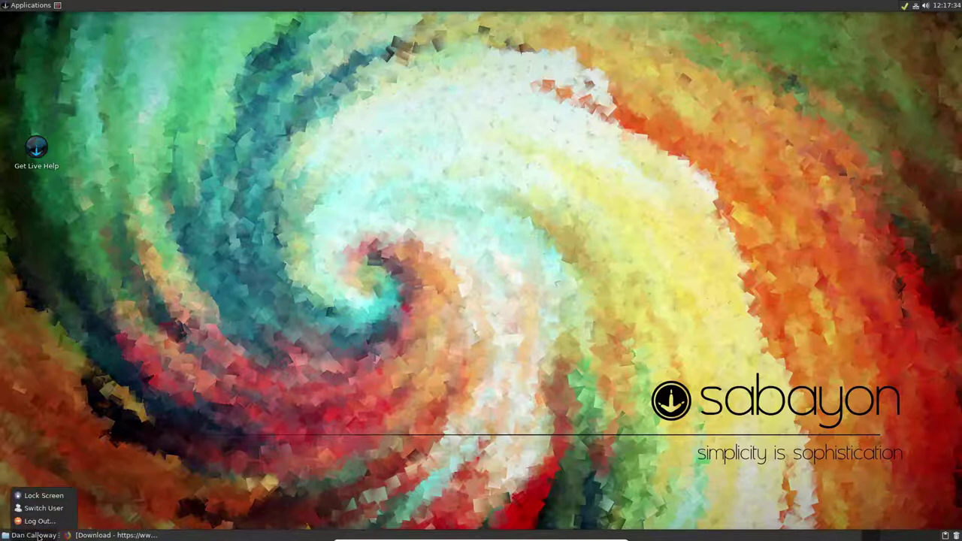
left_click(36, 520)
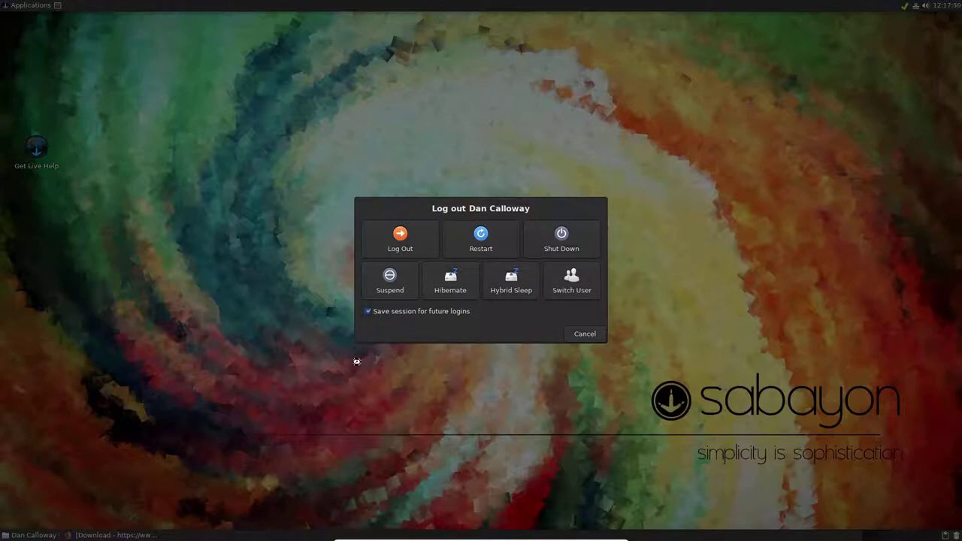
left_click(482, 235)
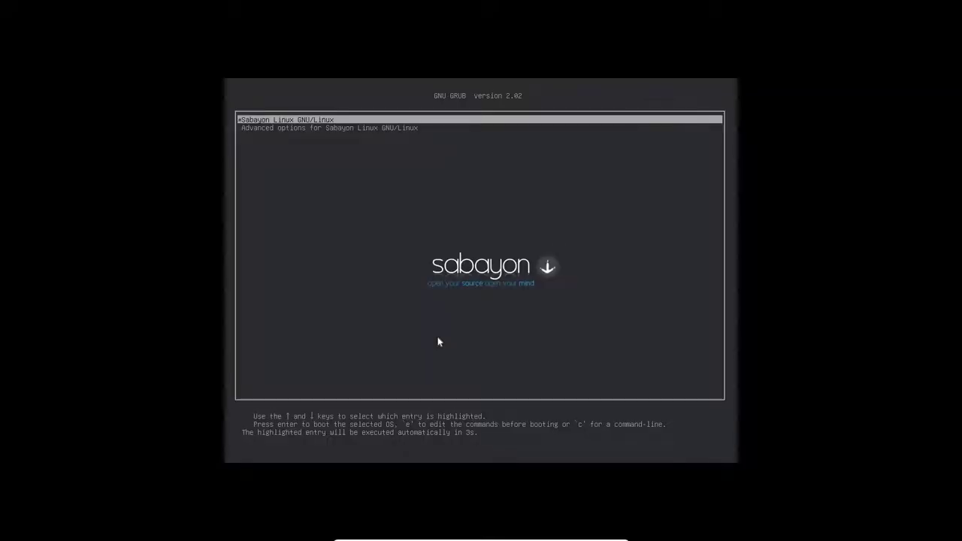
Boot the Sabayon Linux GRUB entry and log in with the account password.
key("Return")
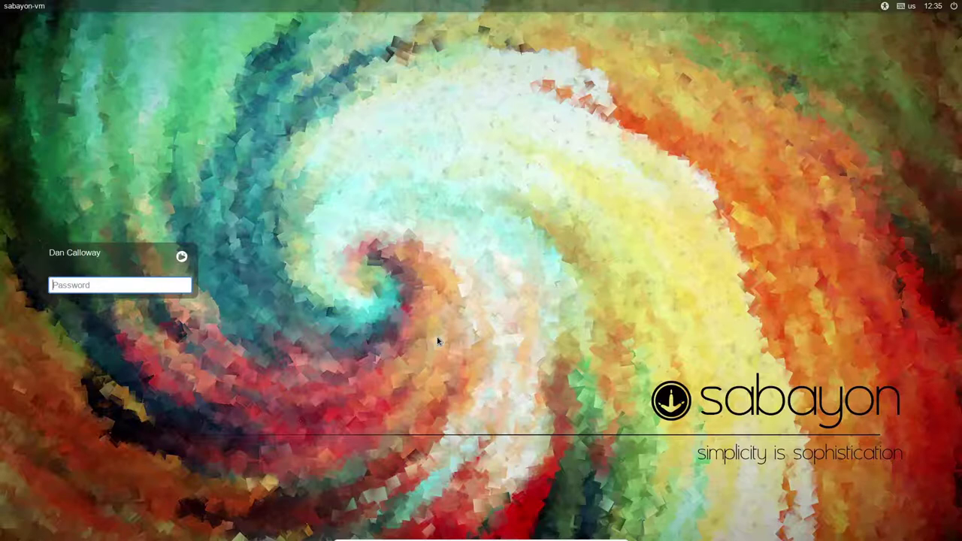
type("•••••••••••••")
key("Return")
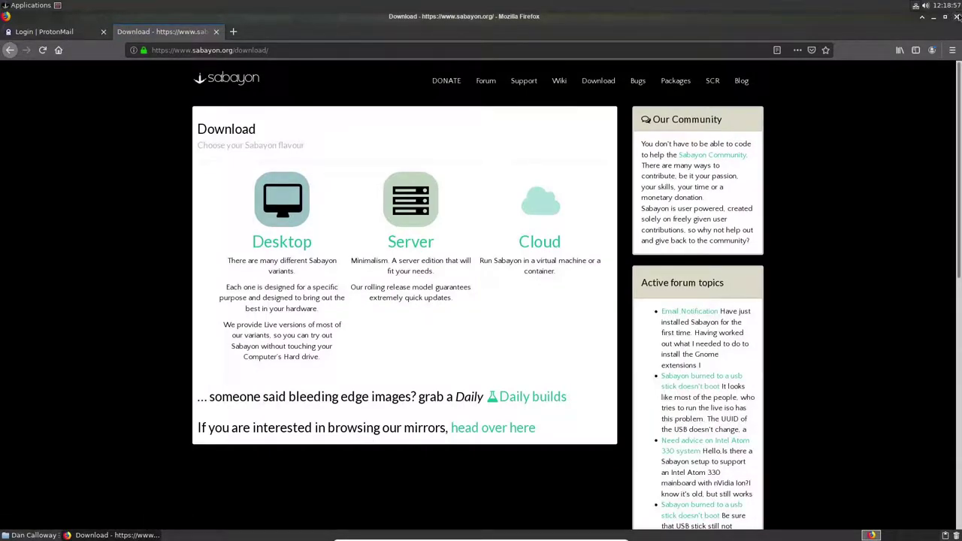
Close Firefox and confirm closing both tabs, ProtonMail login and Sabayon Download.
left_click(956, 16)
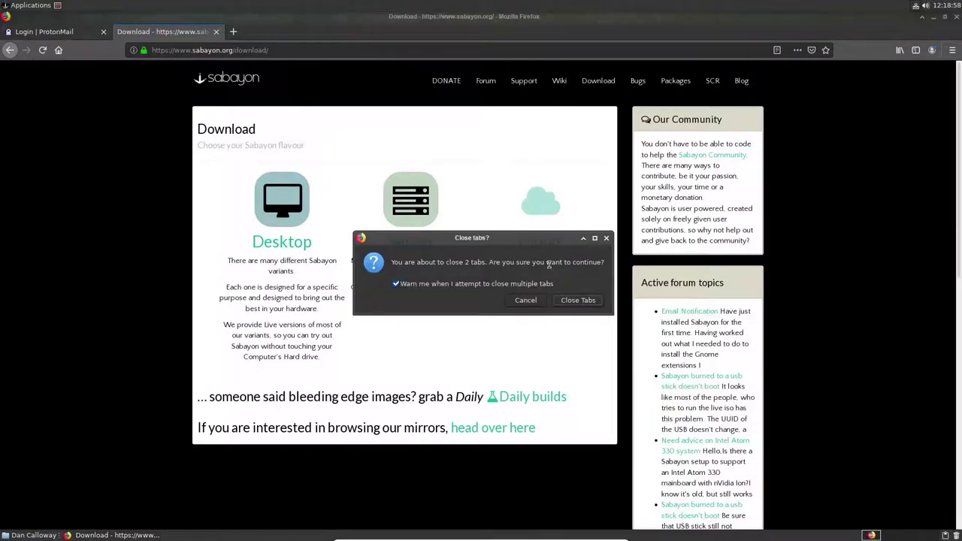
left_click(574, 302)
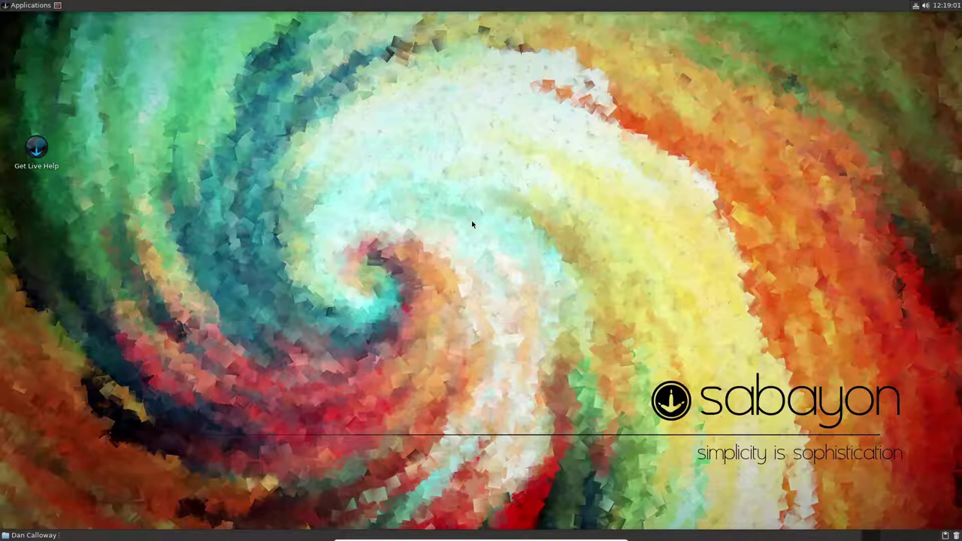